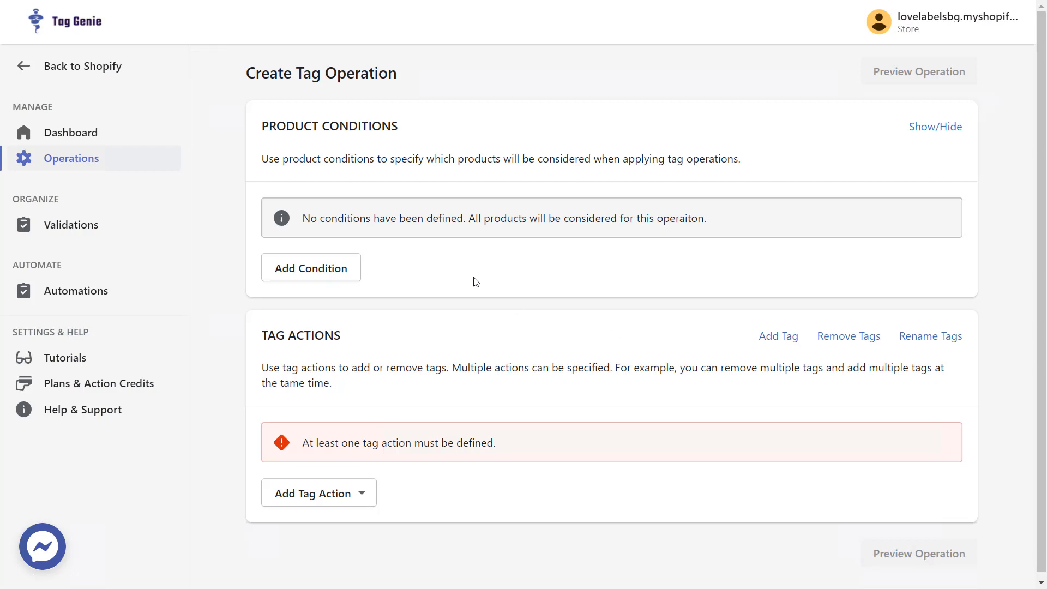
Step: Add a product condition on Time since product creation with the comparison "is at most"
{"action": "left_click", "coordinate": [300, 269]}
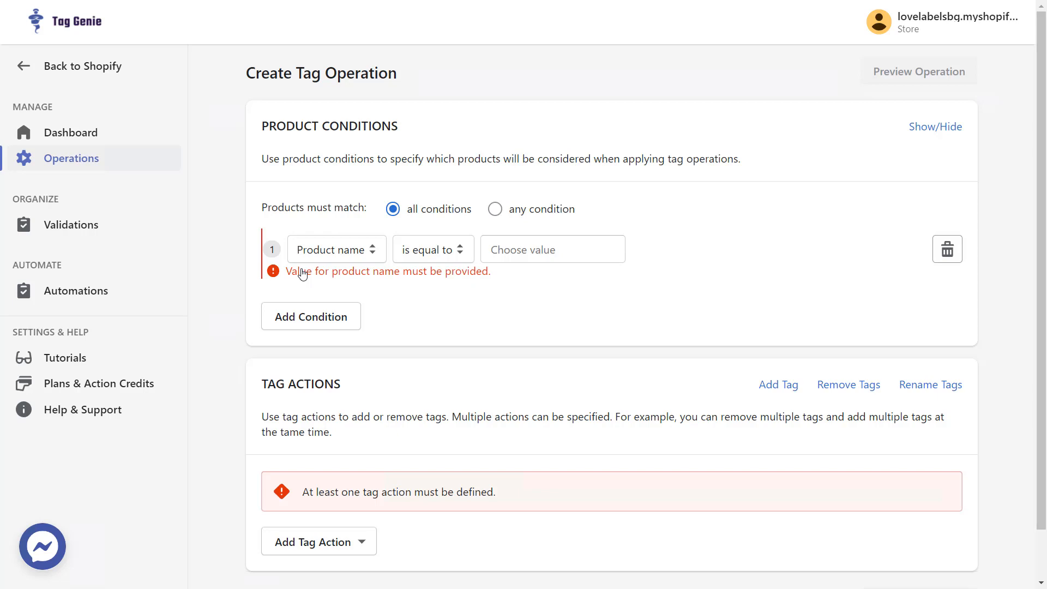
{"action": "left_click", "coordinate": [326, 253]}
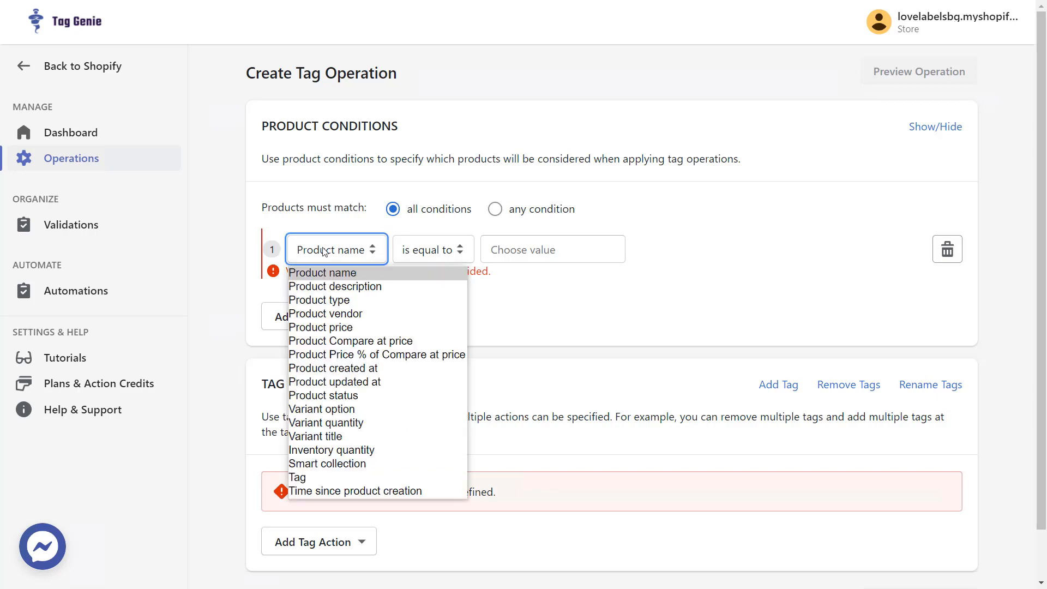
{"action": "left_click", "coordinate": [334, 489]}
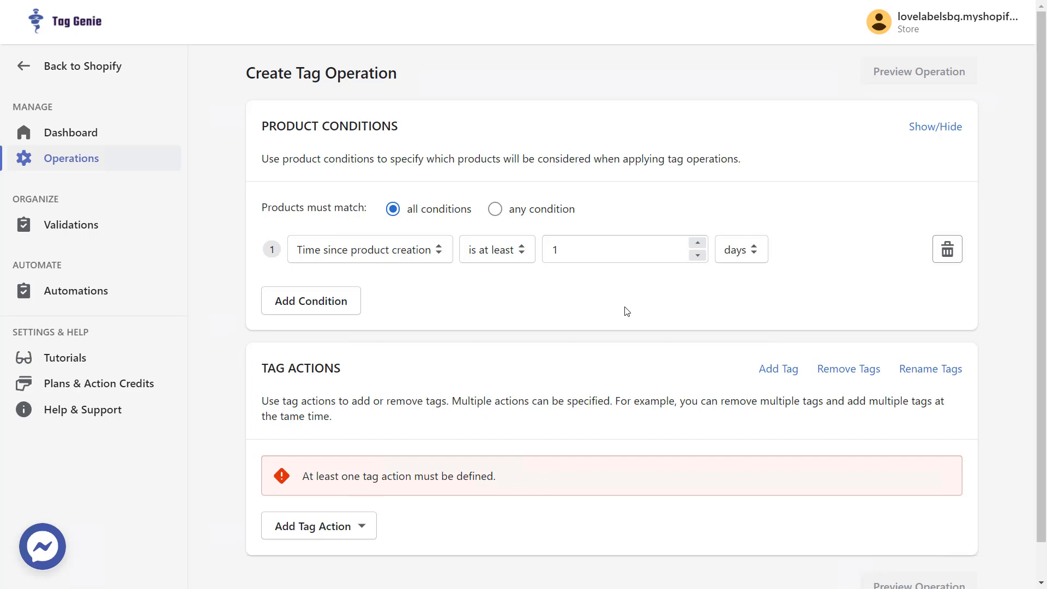
{"action": "left_click", "coordinate": [507, 255]}
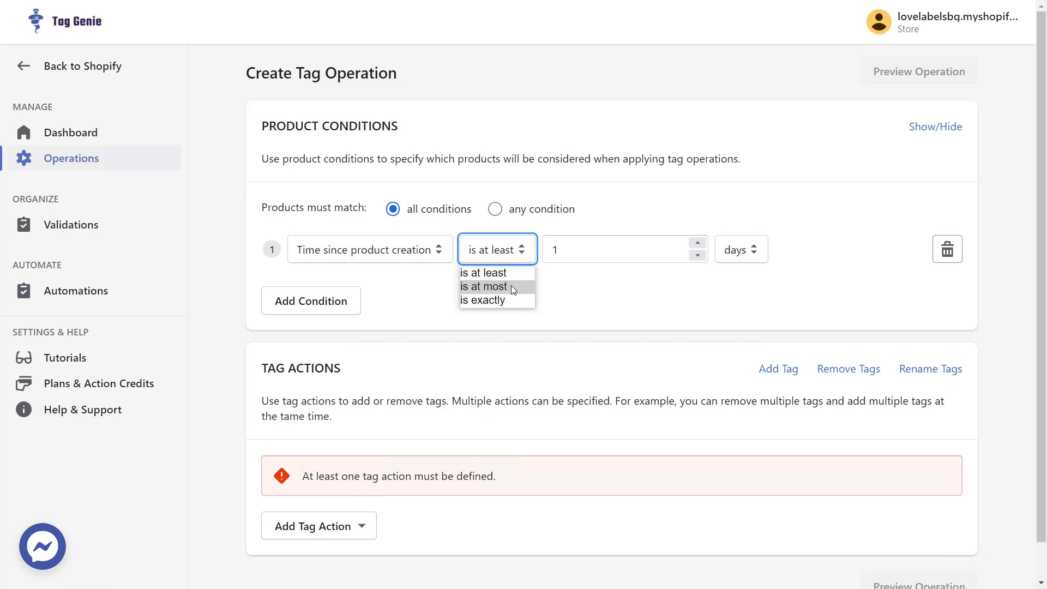
{"action": "left_click", "coordinate": [512, 287]}
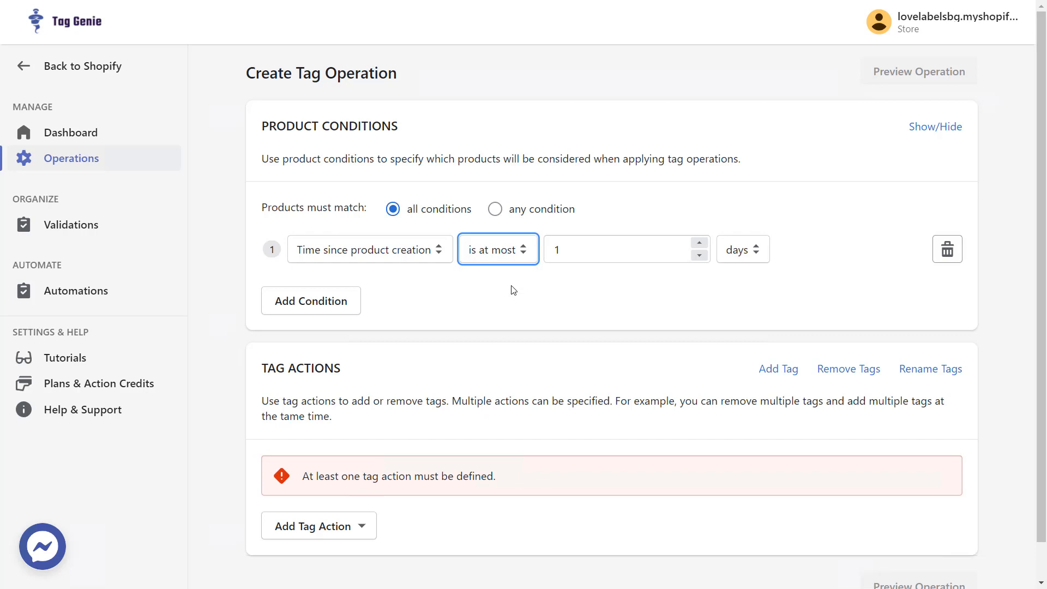
Step: Set the product creation condition's time limit to 90 days
{"action": "left_click", "coordinate": [751, 252]}
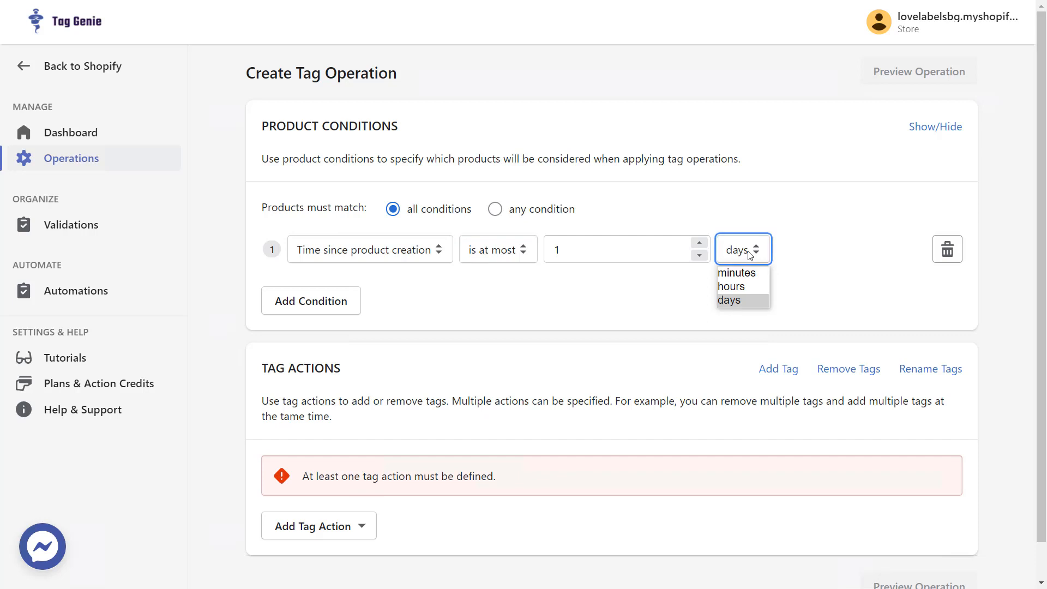
{"action": "left_click", "coordinate": [753, 301]}
{"action": "left_click", "coordinate": [627, 254]}
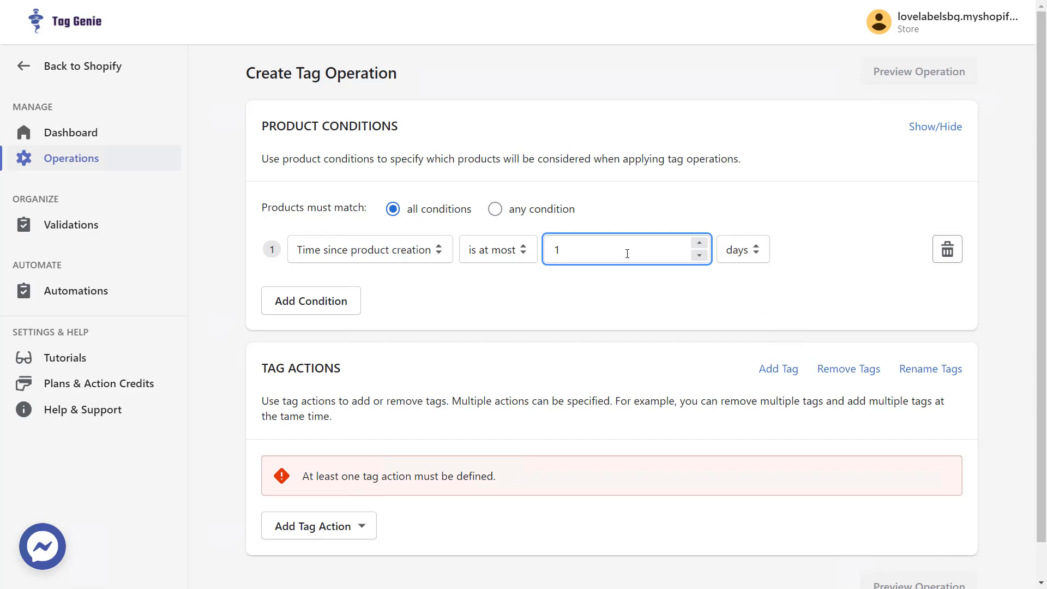
{"action": "key", "text": "BackSpace"}
{"action": "type", "text": "90"}
{"action": "left_click", "coordinate": [843, 245]}
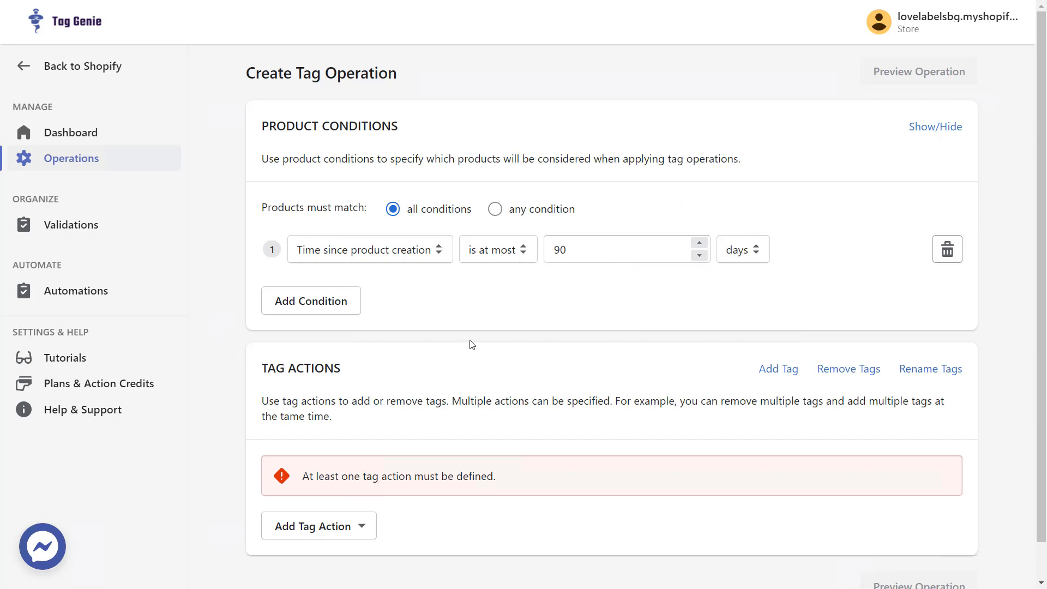
Step: Add a tag action that adds the tag "New Arrivals" to matching products
{"action": "left_click", "coordinate": [776, 376]}
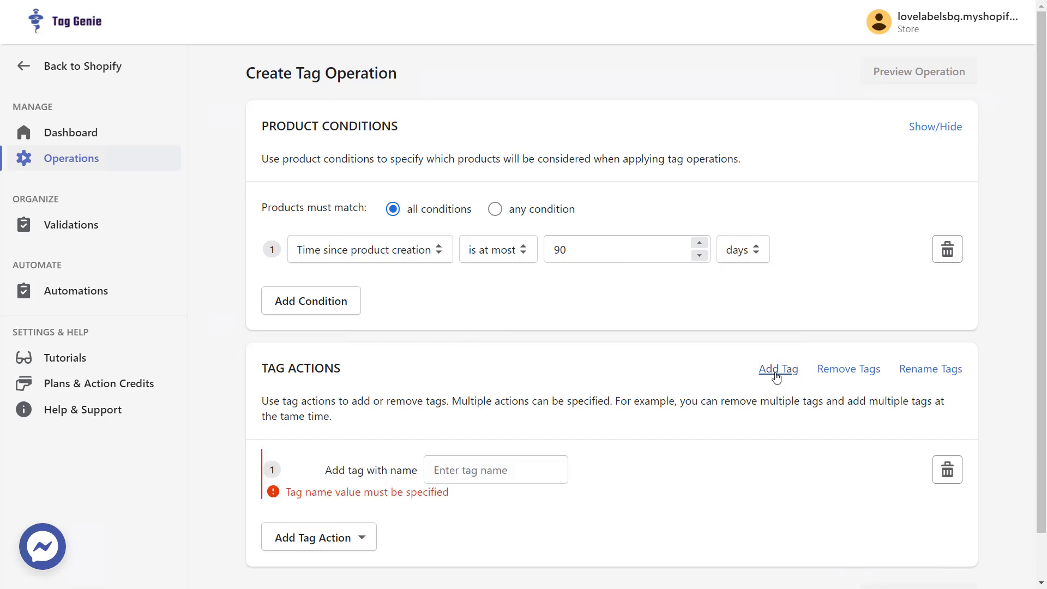
{"action": "left_click", "coordinate": [489, 468]}
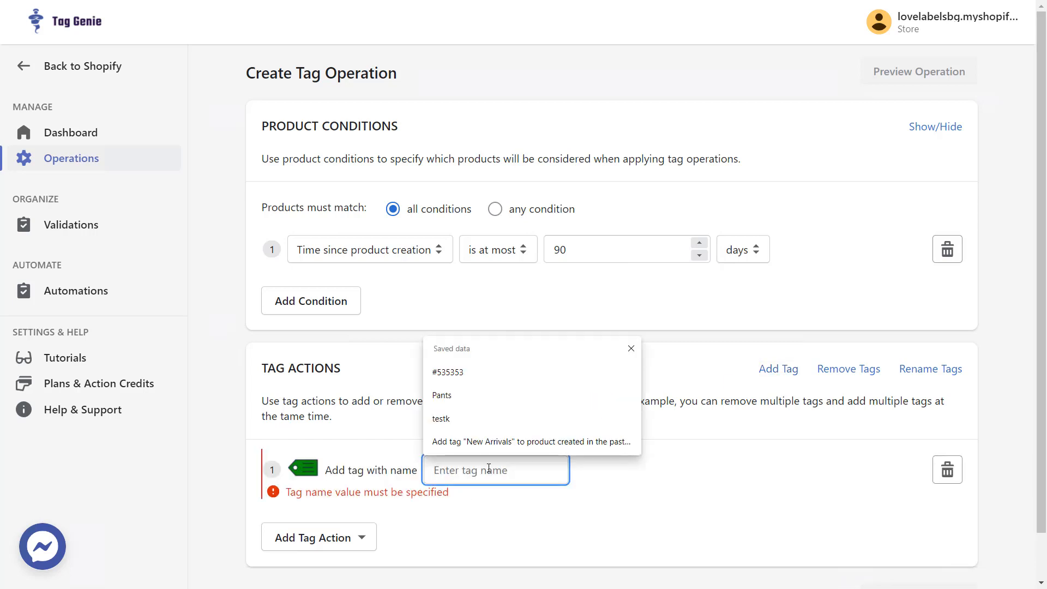
{"action": "type", "text": "New"}
{"action": "key", "text": "BackSpace"}
{"action": "key", "text": "BackSpace"}
{"action": "key", "text": "BackSpace"}
{"action": "type", "text": "Ne"}
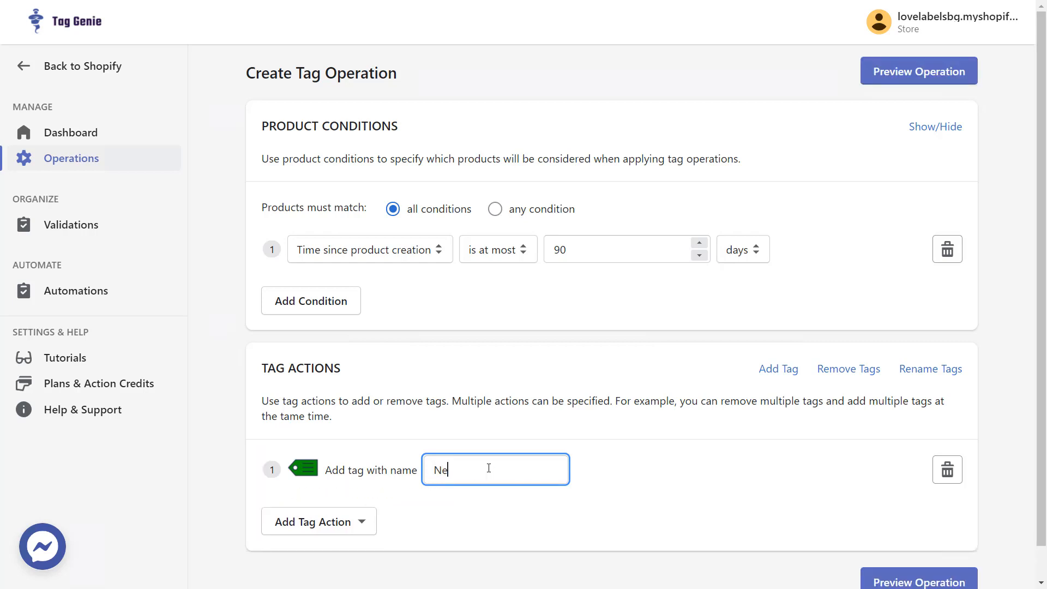
{"action": "type", "text": "w Arrivals"}
Step: Preview and execute the New Arrivals tag operation, and open its entry in the operations list
{"action": "left_click", "coordinate": [878, 577]}
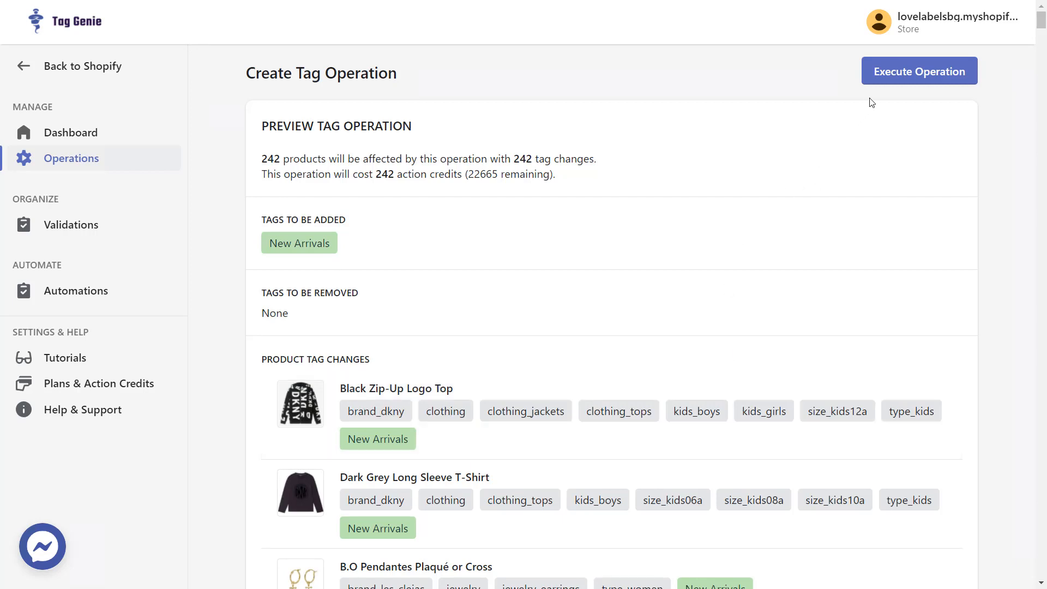
{"action": "left_click", "coordinate": [902, 68]}
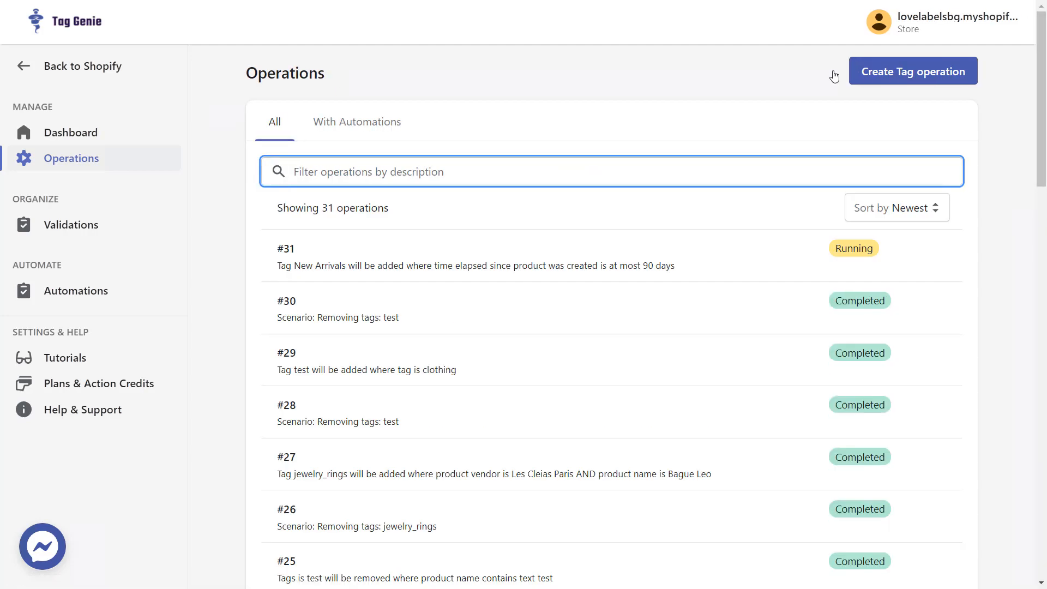
{"action": "left_click", "coordinate": [352, 270]}
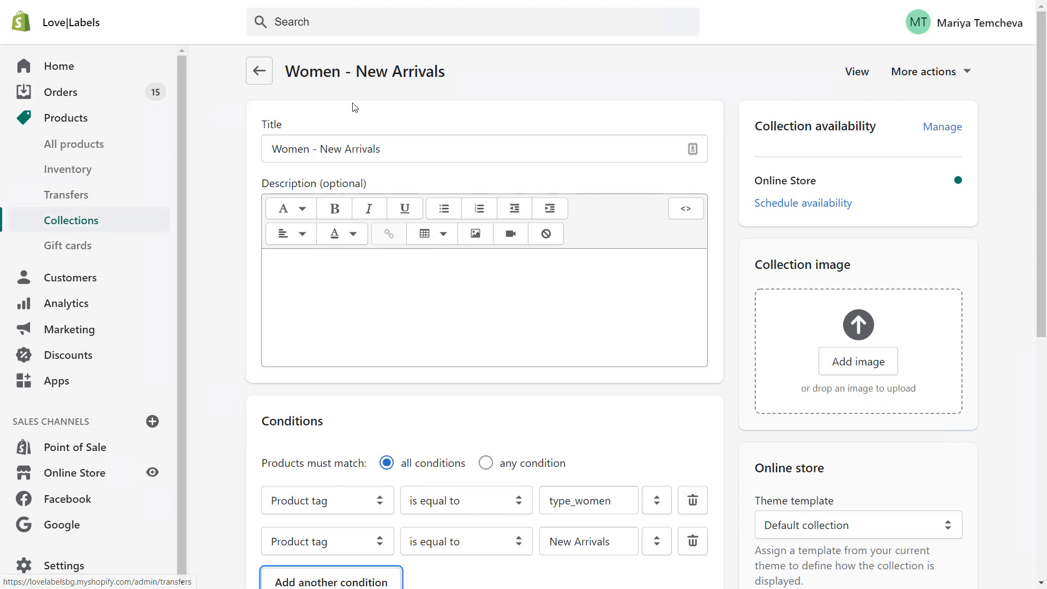
Step: Review the product tag conditions of the Women - New Arrivals collection, checking the type_women and New Arrivals values
{"action": "scroll", "coordinate": [211, 309], "scroll_direction": "down", "scroll_amount": 3}
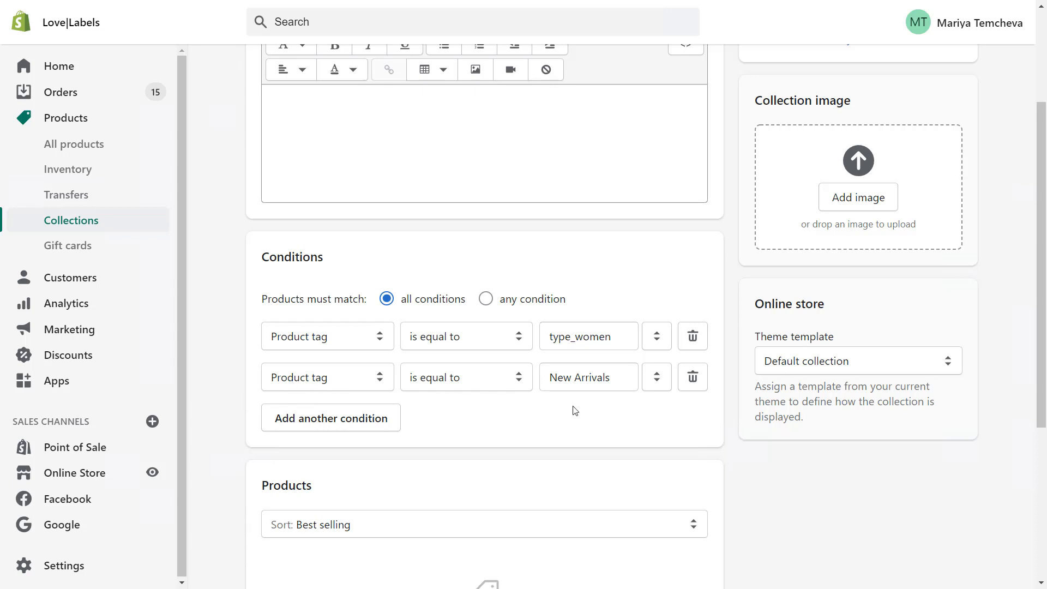
{"action": "left_click", "coordinate": [620, 375]}
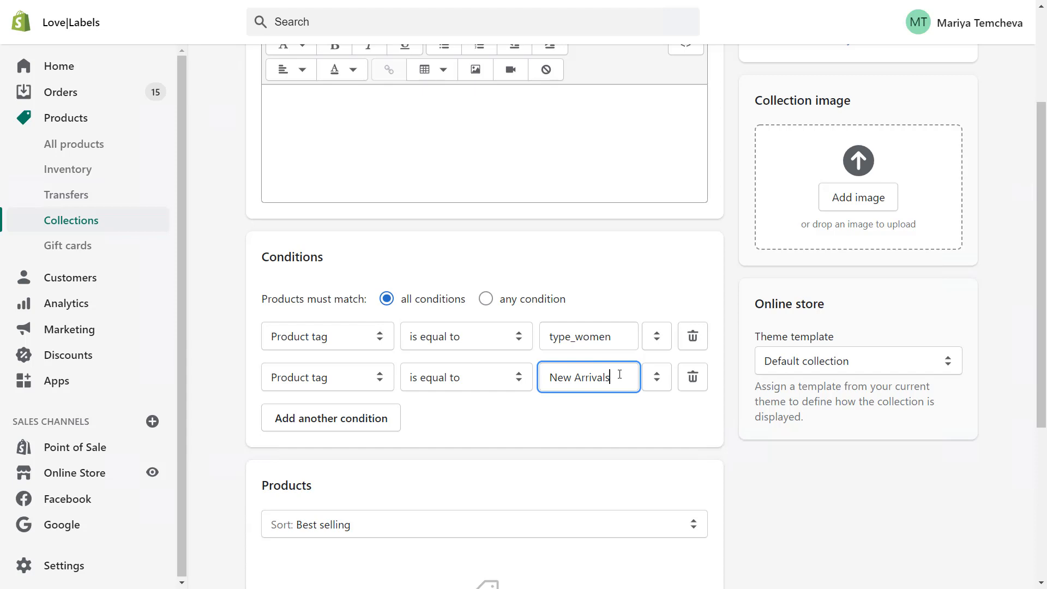
{"action": "left_click_drag", "start_coordinate": [619, 375], "coordinate": [532, 375]}
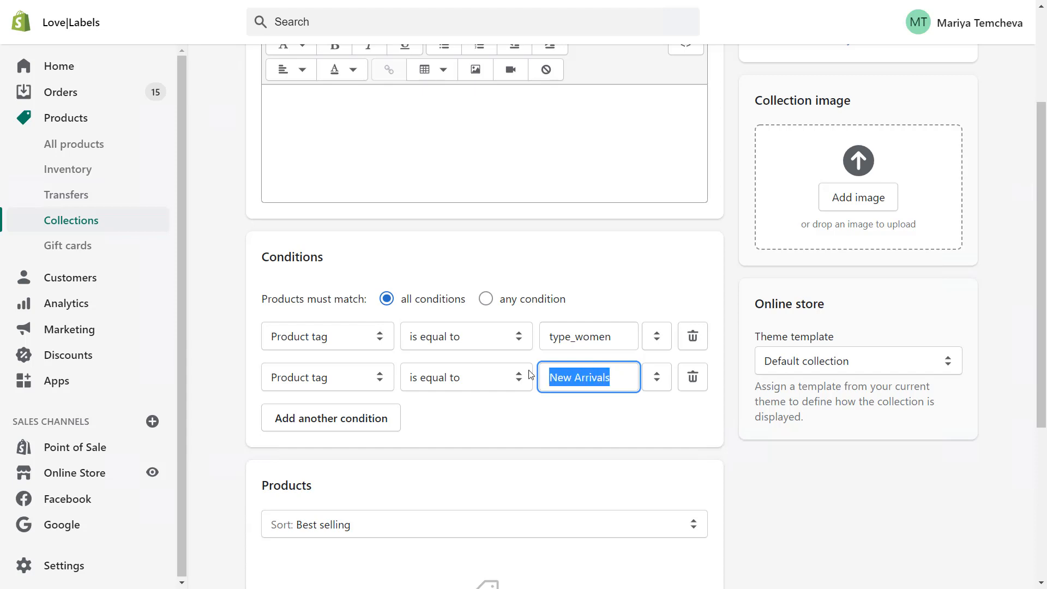
{"action": "left_click", "coordinate": [531, 422]}
{"action": "double_click", "coordinate": [600, 346]}
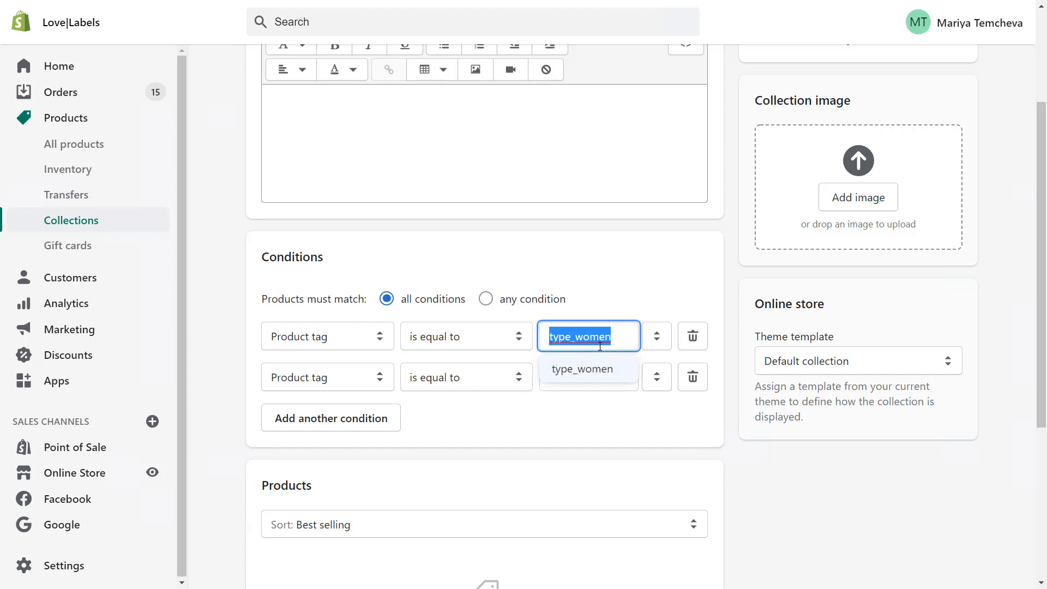
{"action": "left_click", "coordinate": [646, 266]}
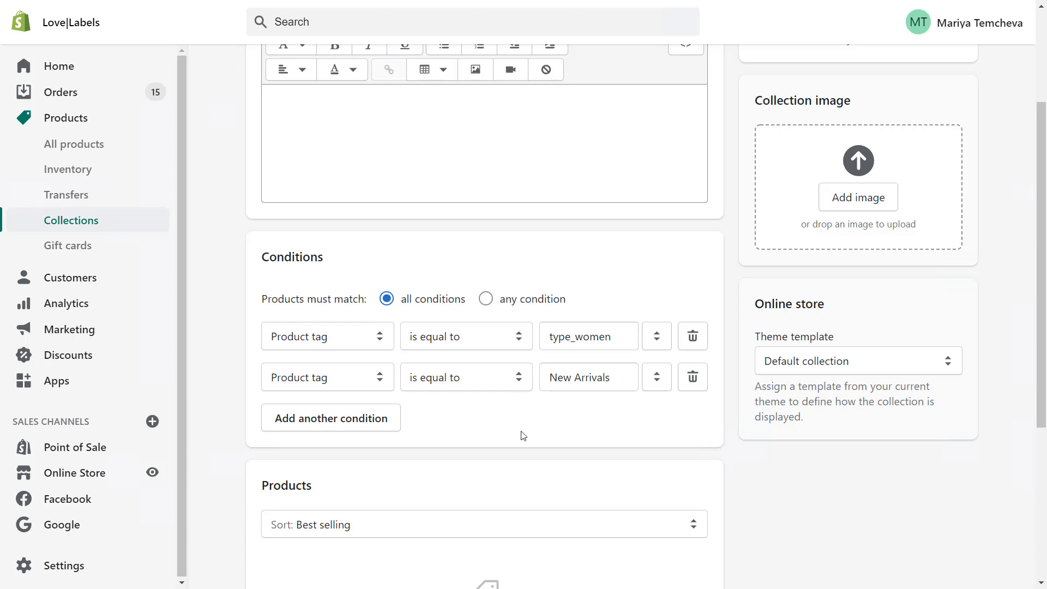
{"action": "scroll", "coordinate": [521, 434], "scroll_direction": "up", "scroll_amount": 3}
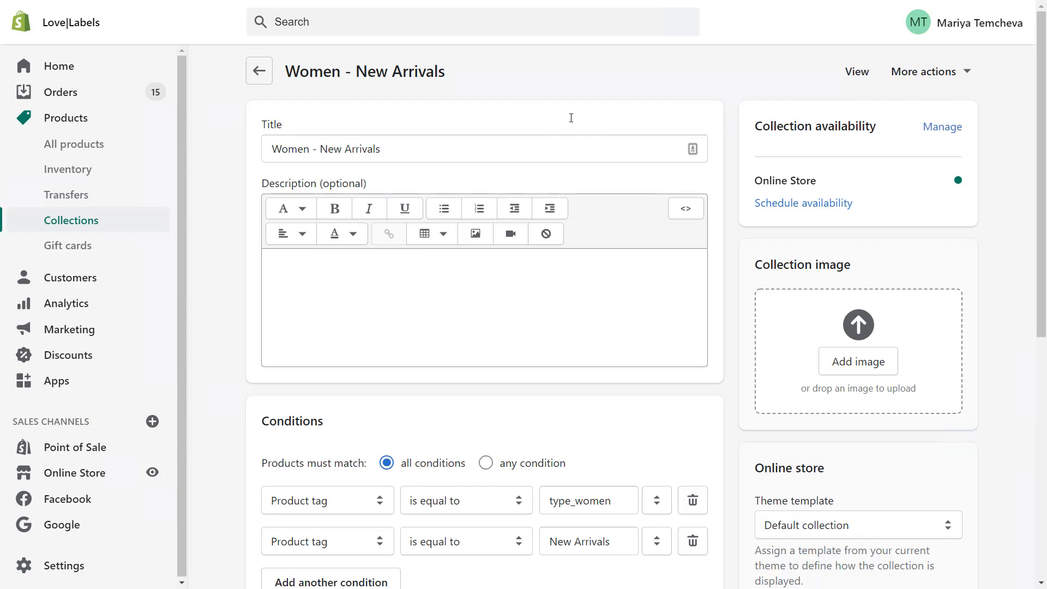
Step: Switch to the Love Labels storefront and look through the products in the Women - New Arrivals collection
{"action": "key", "text": "ctrl+Tab"}
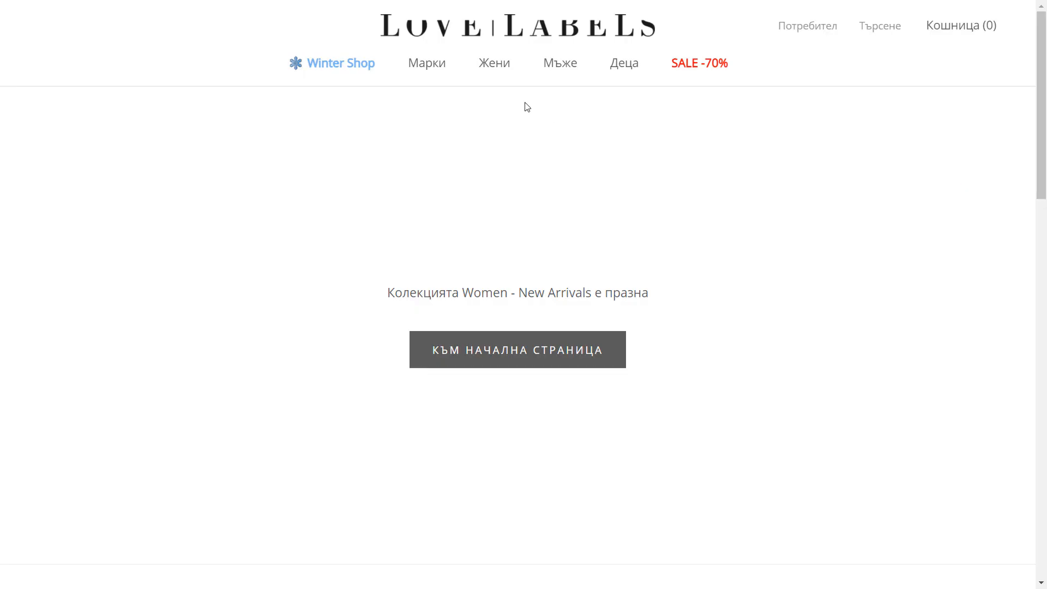
{"action": "mouse_move", "coordinate": [501, 73]}
{"action": "left_click", "coordinate": [524, 144]}
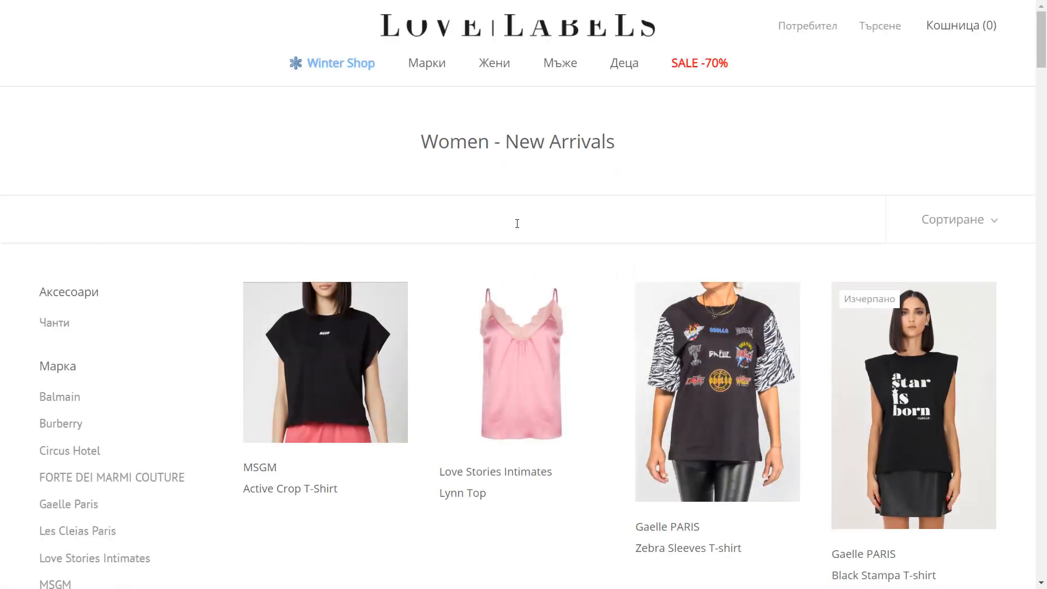
{"action": "scroll", "coordinate": [518, 228], "scroll_direction": "down", "scroll_amount": 9}
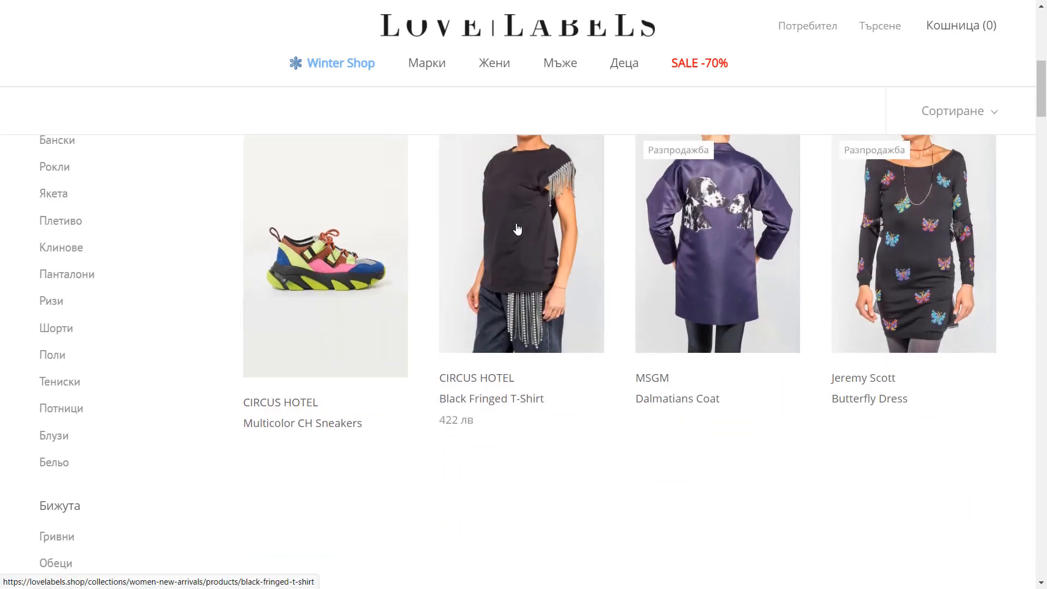
{"action": "scroll", "coordinate": [517, 229], "scroll_direction": "up", "scroll_amount": 9}
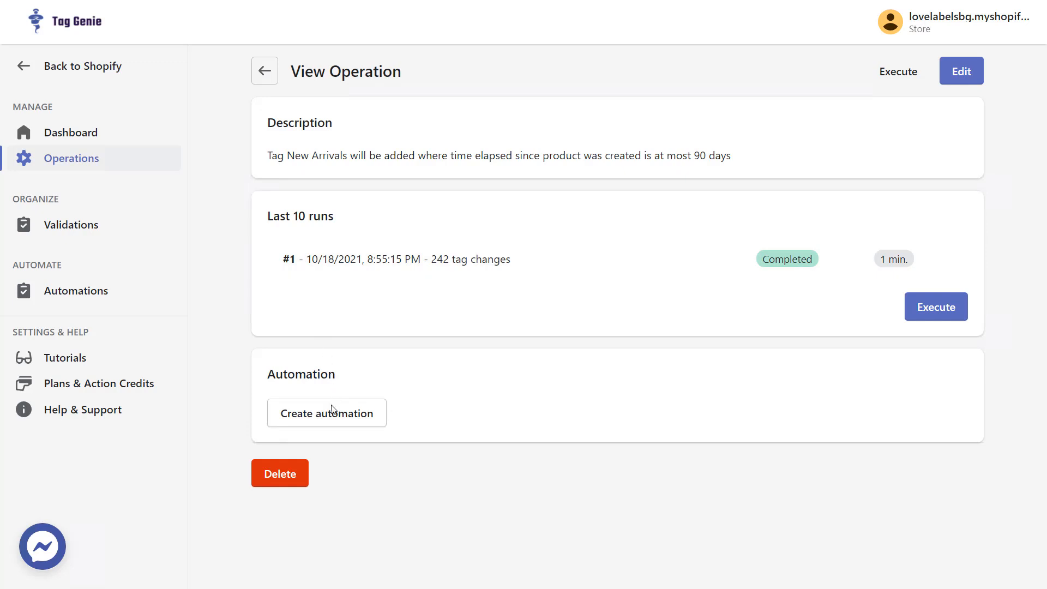
Step: Start a new automation in Tag Genie and name it "Add New Arrival Tag"
{"action": "left_click", "coordinate": [85, 287]}
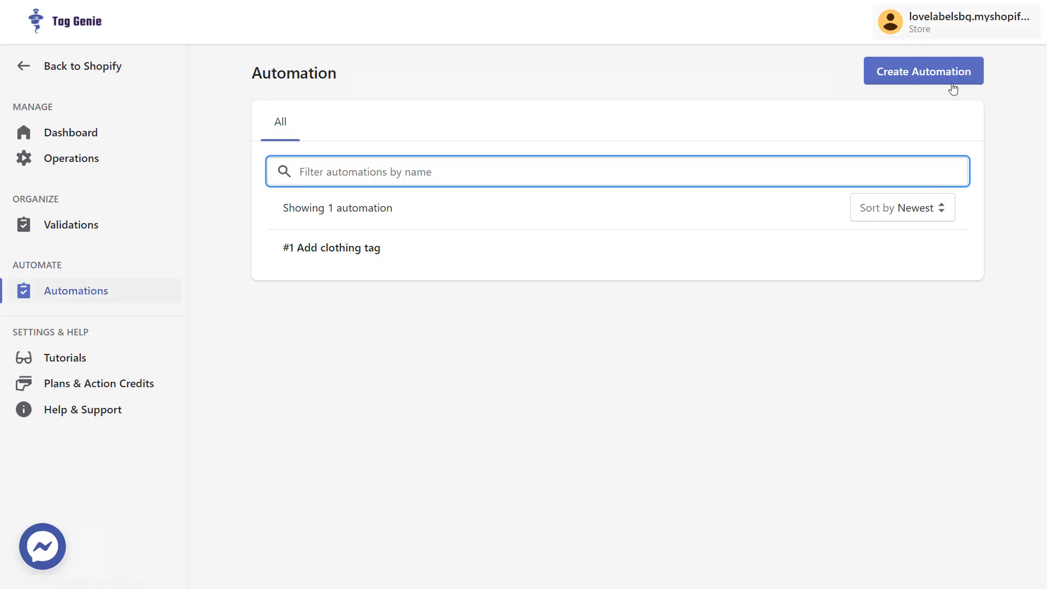
{"action": "left_click", "coordinate": [929, 79]}
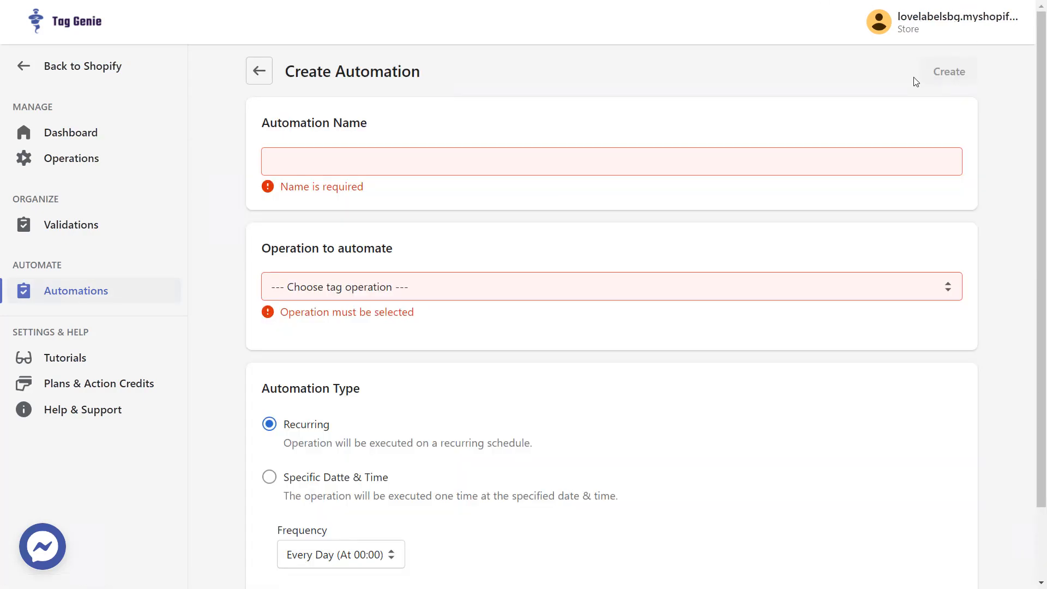
{"action": "left_click", "coordinate": [701, 158]}
{"action": "type", "text": "Add New Arrival Tag"}
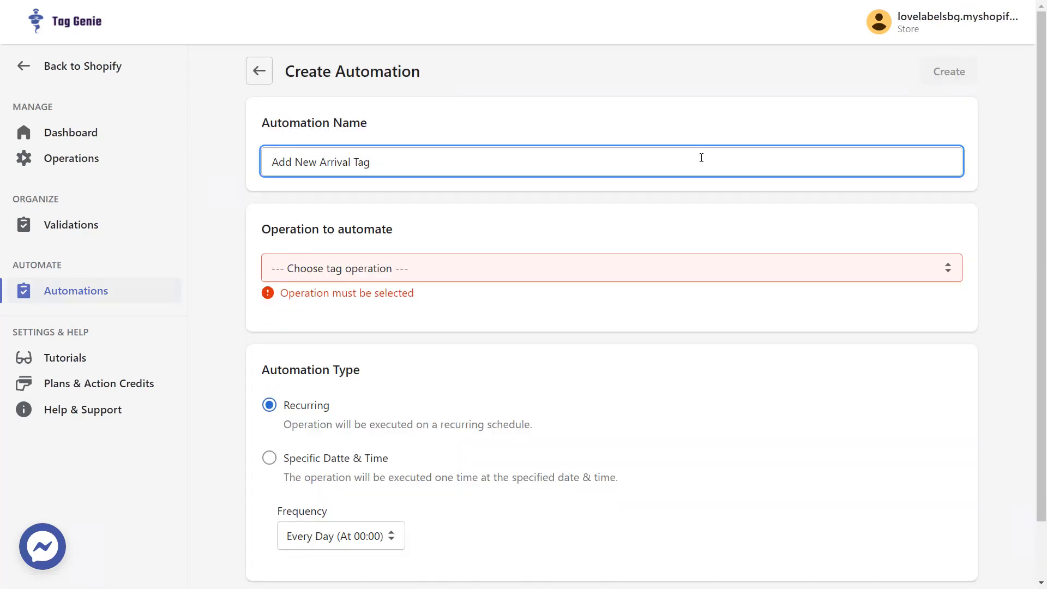
{"action": "left_click", "coordinate": [384, 220]}
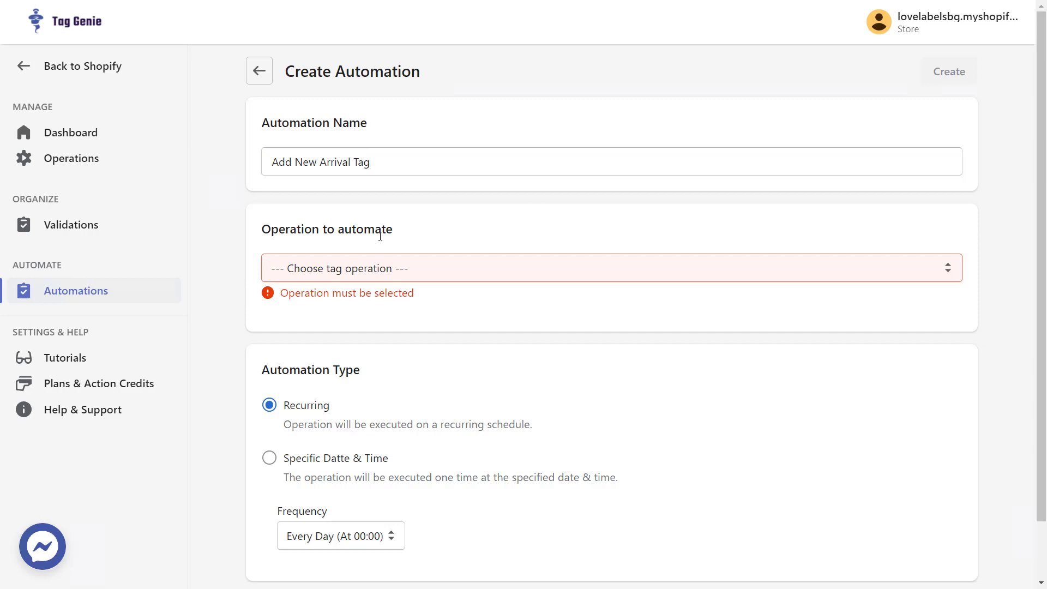
Step: Choose the operation that adds the New Arrivals tag to products created at most 90 days ago as the one to automate
{"action": "left_click", "coordinate": [378, 267]}
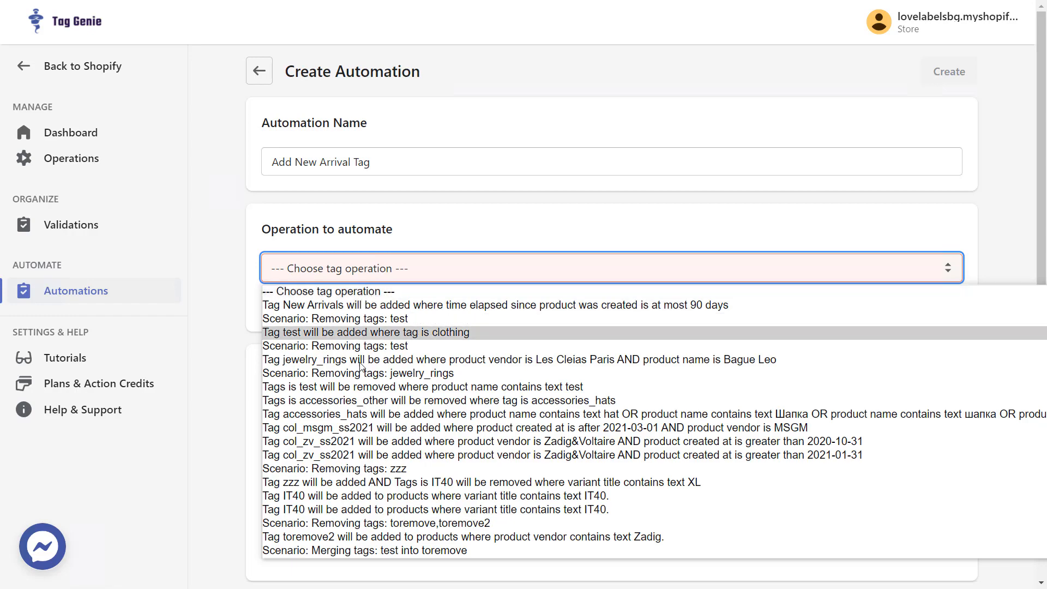
{"action": "scroll", "coordinate": [360, 414], "scroll_direction": "down", "scroll_amount": 4}
{"action": "scroll", "coordinate": [360, 416], "scroll_direction": "up", "scroll_amount": 4}
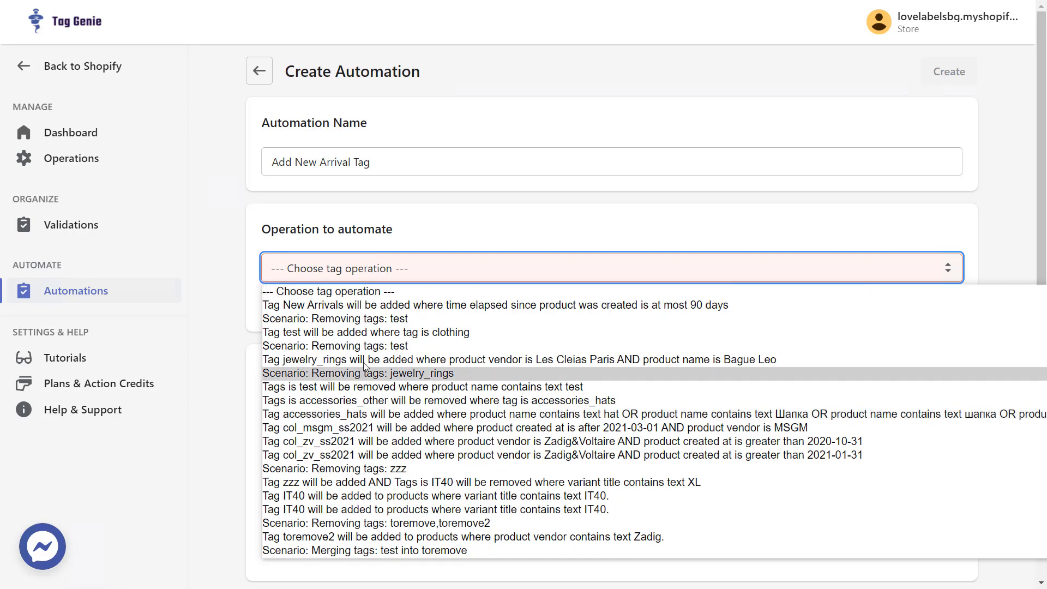
{"action": "left_click", "coordinate": [414, 306]}
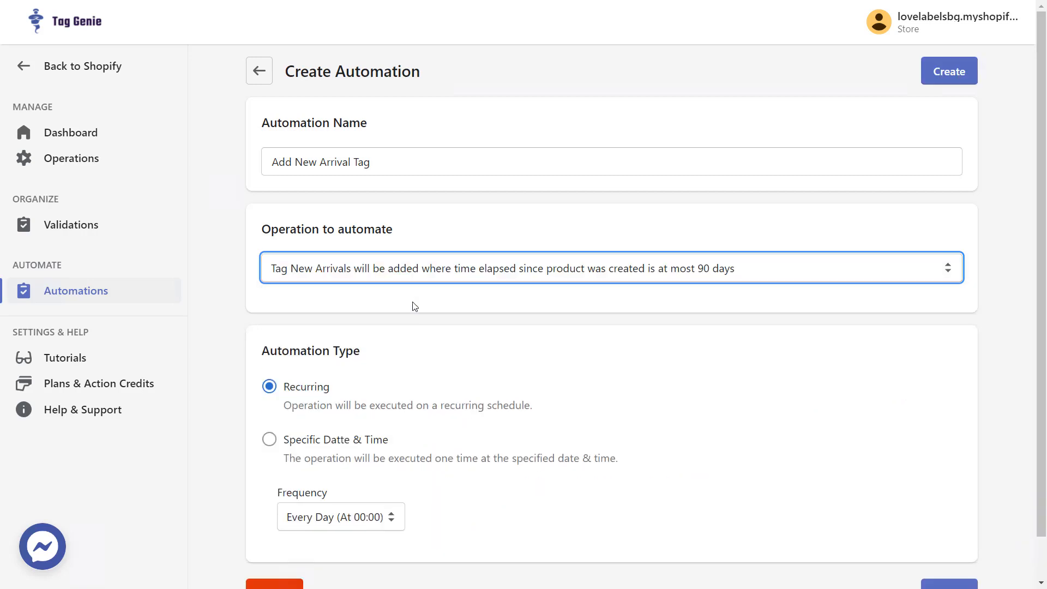
{"action": "left_click", "coordinate": [415, 306]}
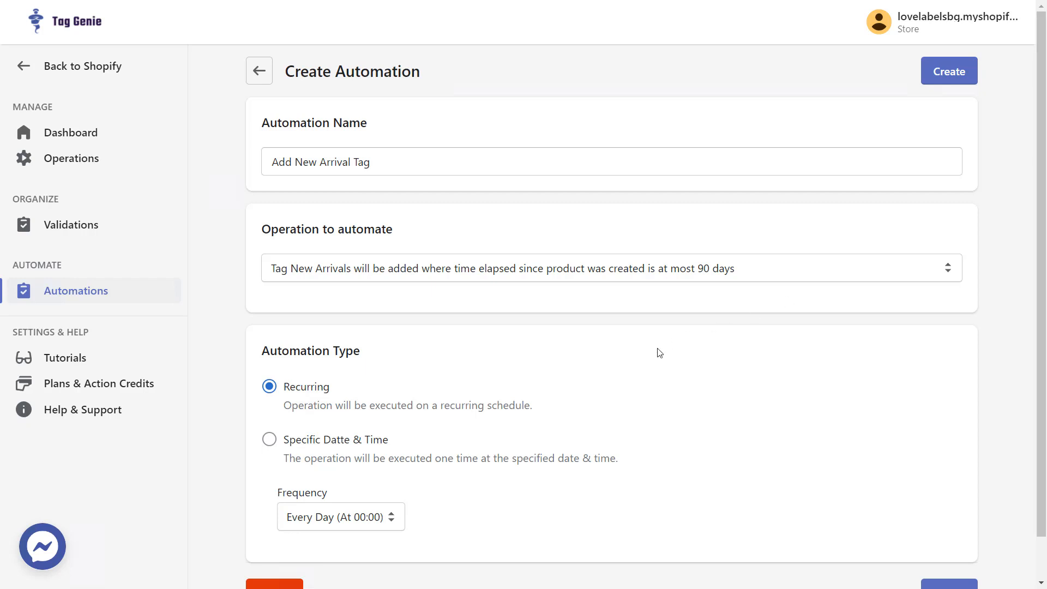
Step: Set the recurring frequency to Every Day (At 00:00) and create the automation
{"action": "scroll", "coordinate": [659, 353], "scroll_direction": "down", "scroll_amount": 1}
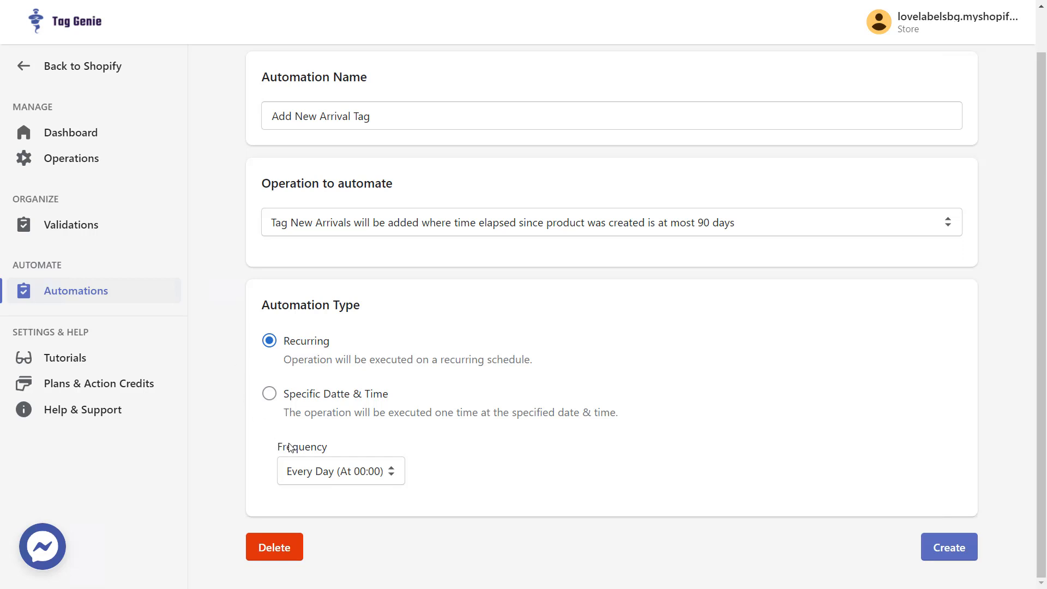
{"action": "left_click", "coordinate": [373, 472]}
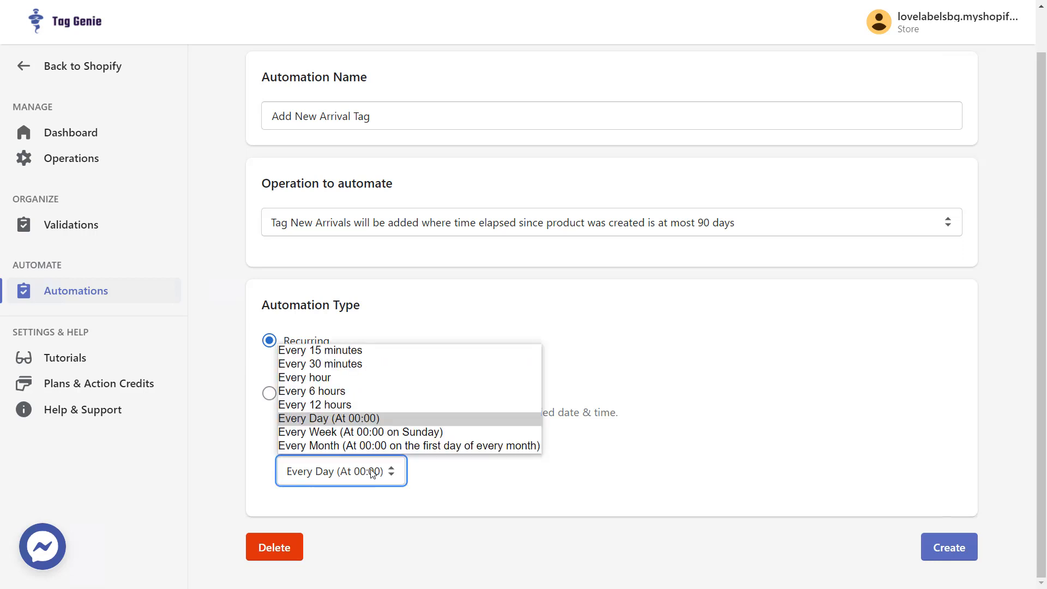
{"action": "left_click", "coordinate": [346, 416]}
{"action": "left_click", "coordinate": [948, 548]}
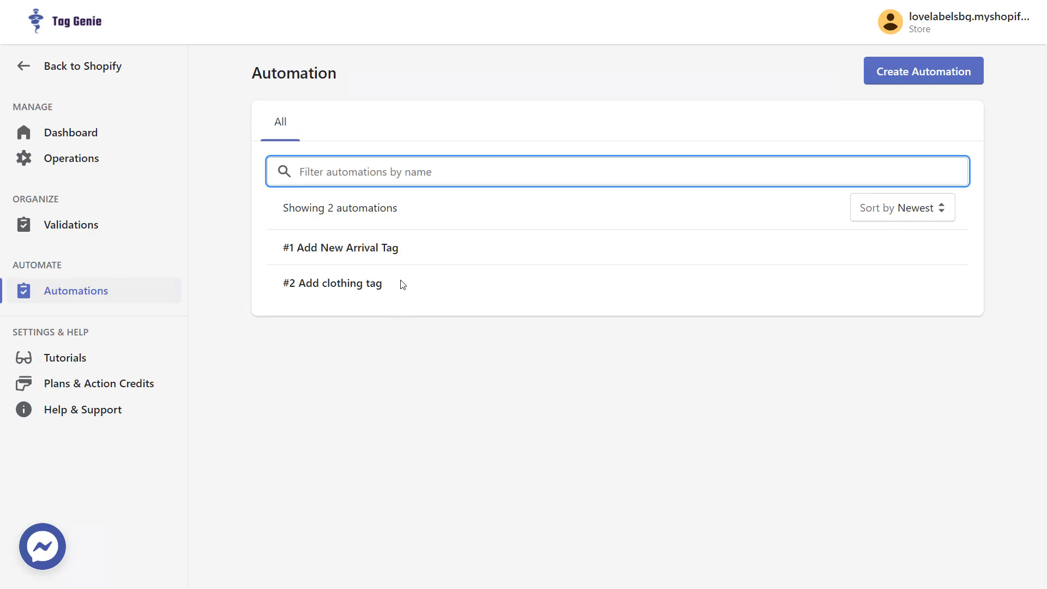
{"action": "left_click", "coordinate": [451, 253]}
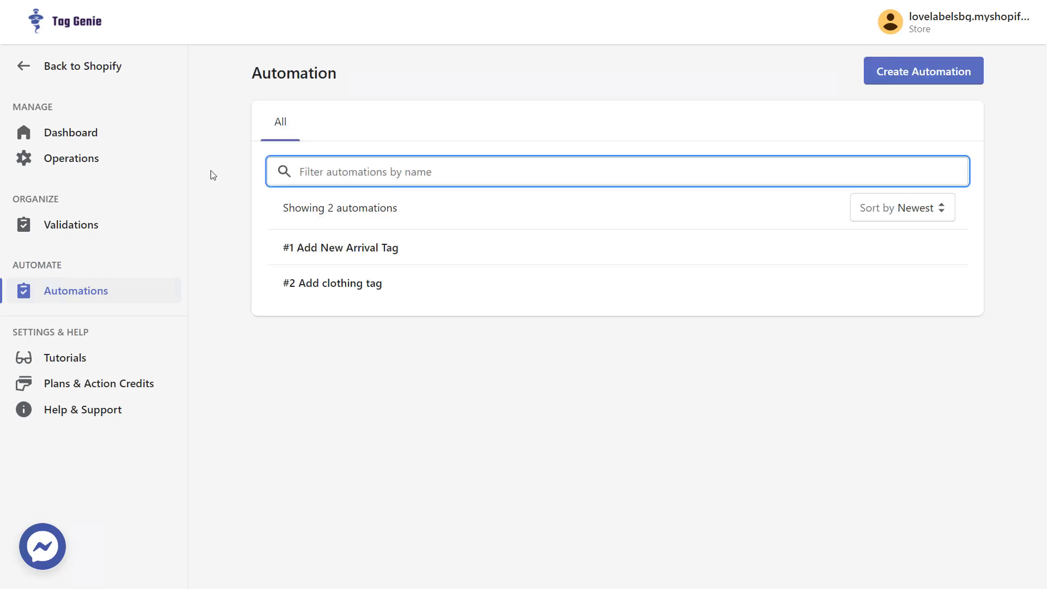
{"action": "left_click", "coordinate": [211, 170]}
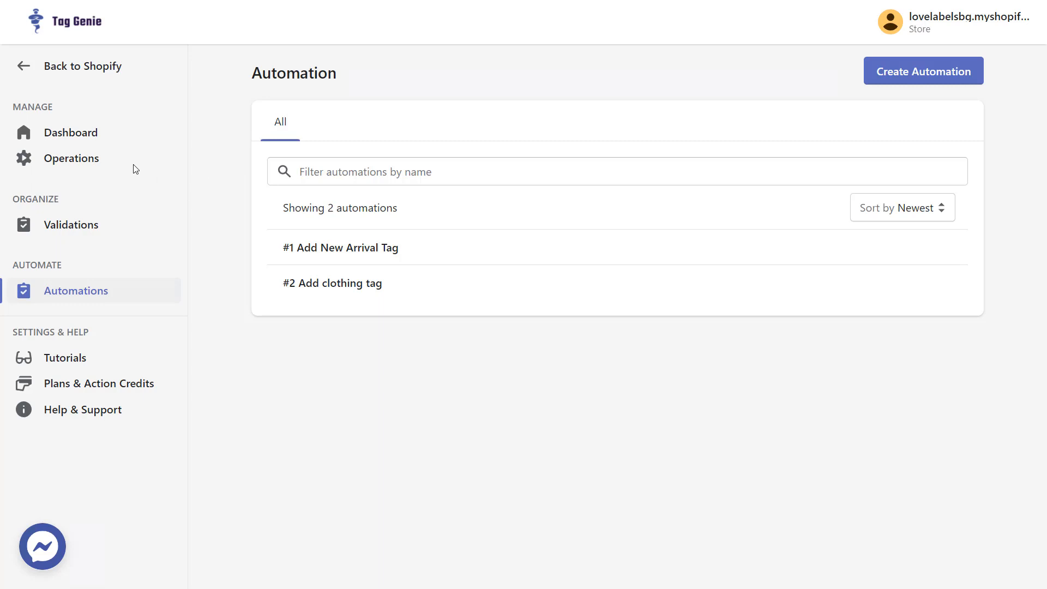
Step: Start a new custom tag operation and add a product condition based on Time since product creation
{"action": "left_click", "coordinate": [95, 162]}
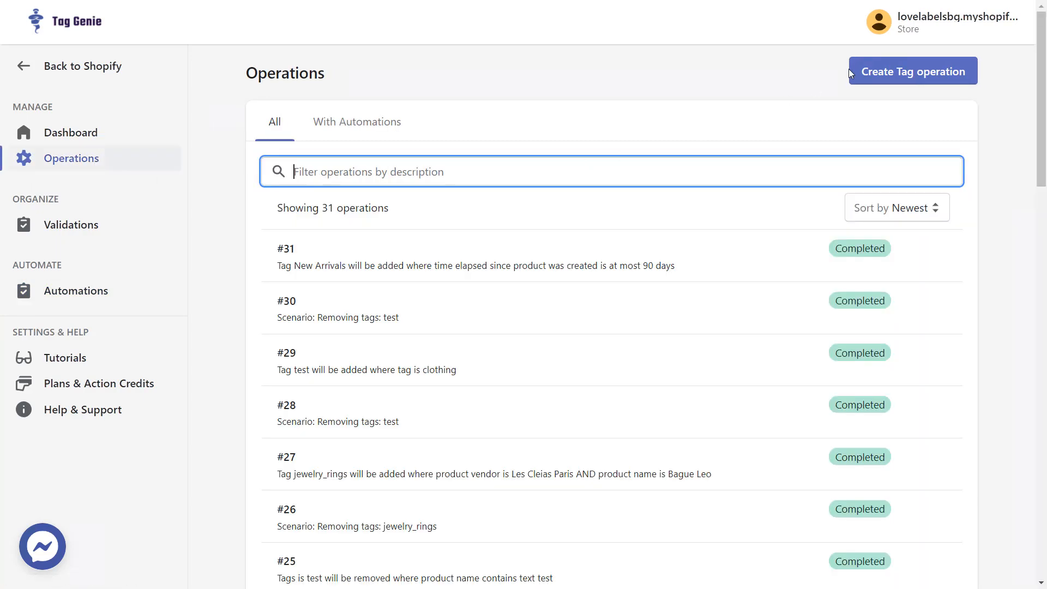
{"action": "left_click", "coordinate": [878, 73]}
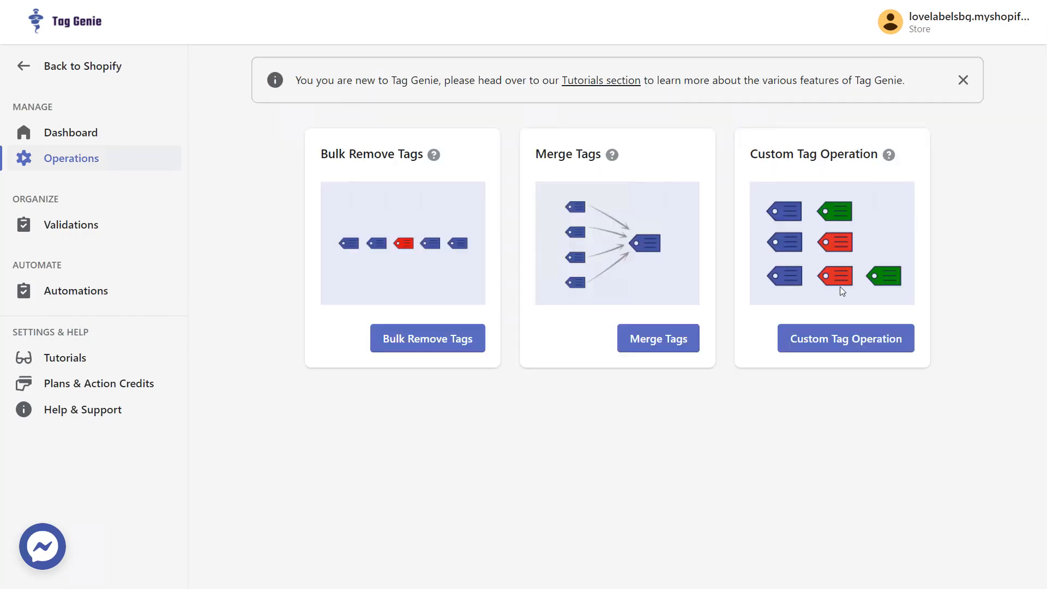
{"action": "left_click", "coordinate": [838, 340]}
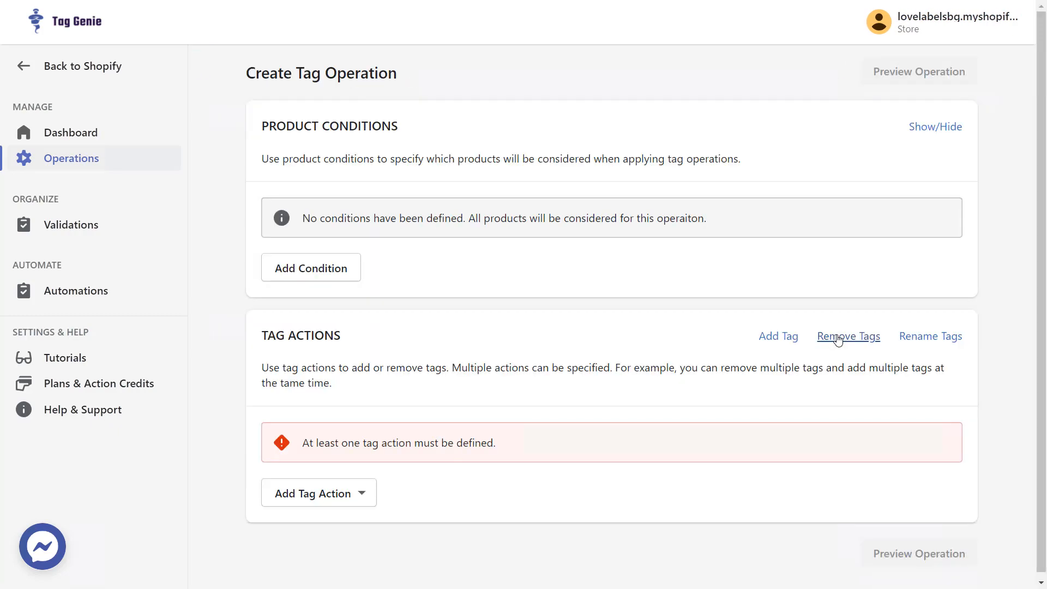
{"action": "left_click", "coordinate": [308, 270]}
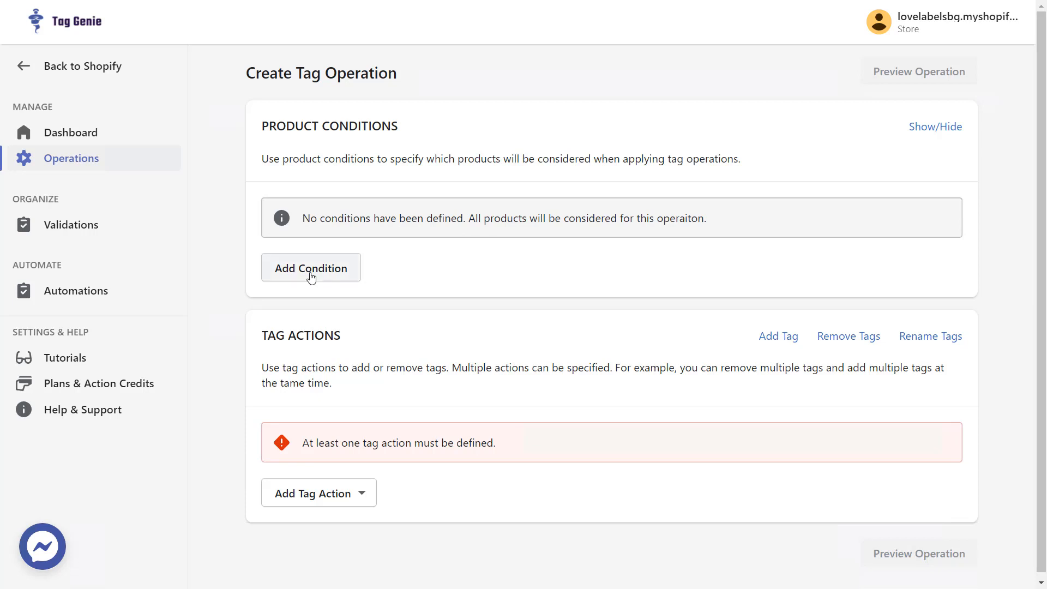
{"action": "left_click", "coordinate": [341, 251]}
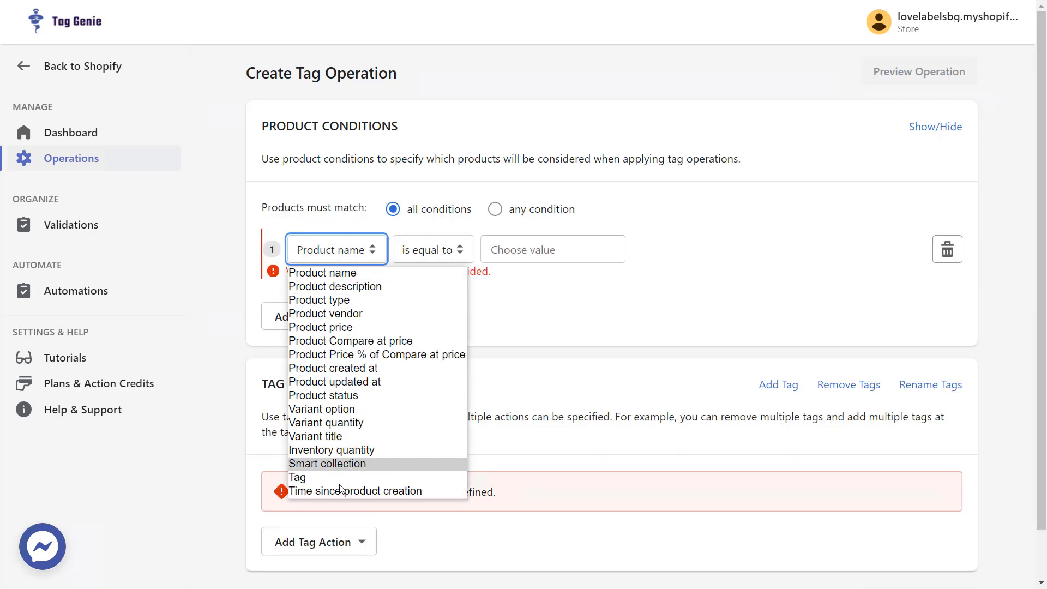
{"action": "left_click", "coordinate": [357, 492]}
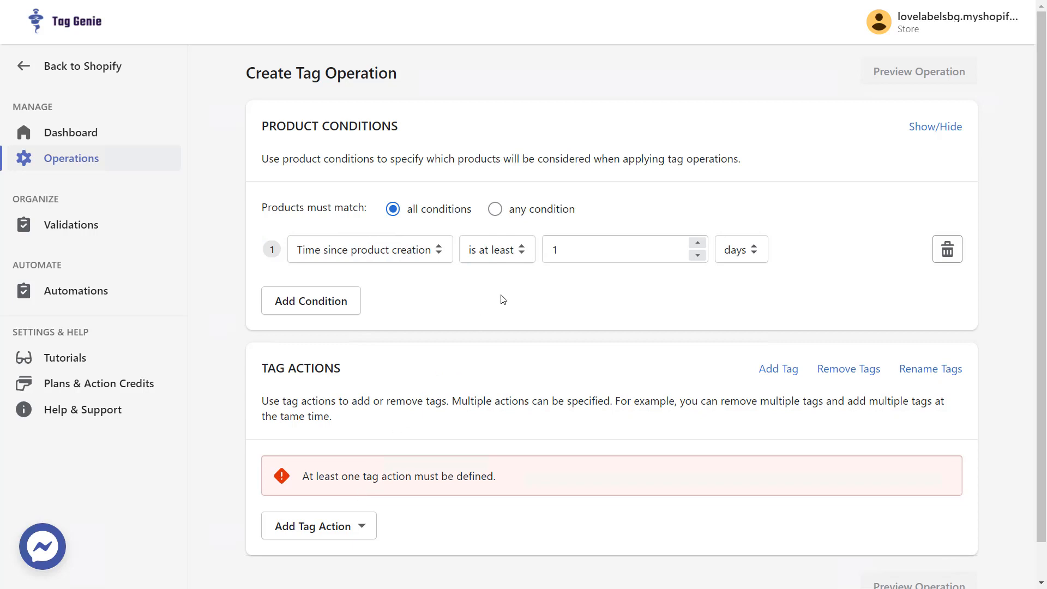
Step: Set the time-since-creation condition to is at least 90 days
{"action": "left_click", "coordinate": [502, 253]}
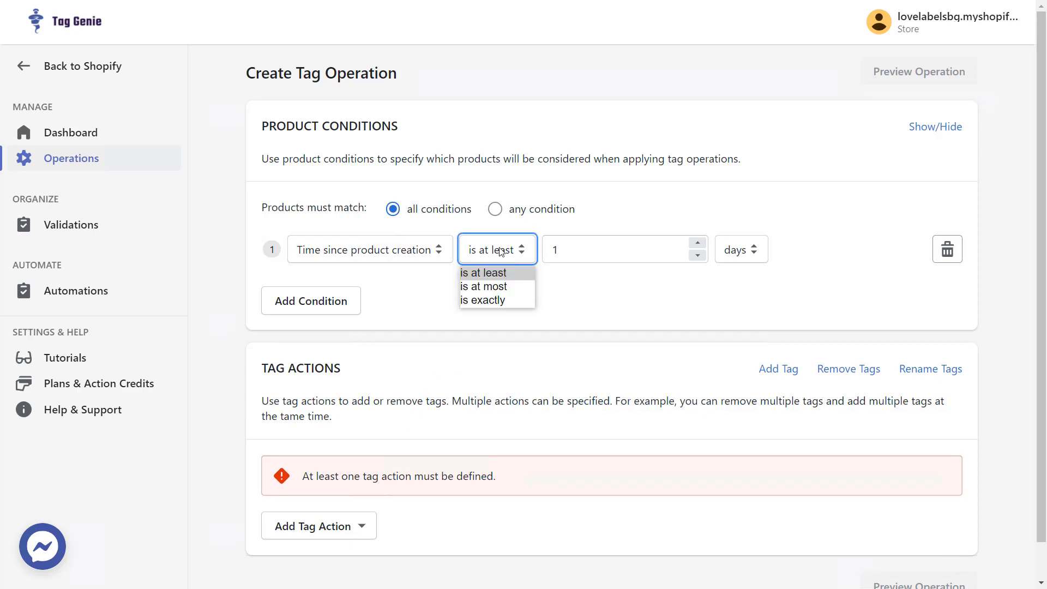
{"action": "left_click", "coordinate": [499, 275]}
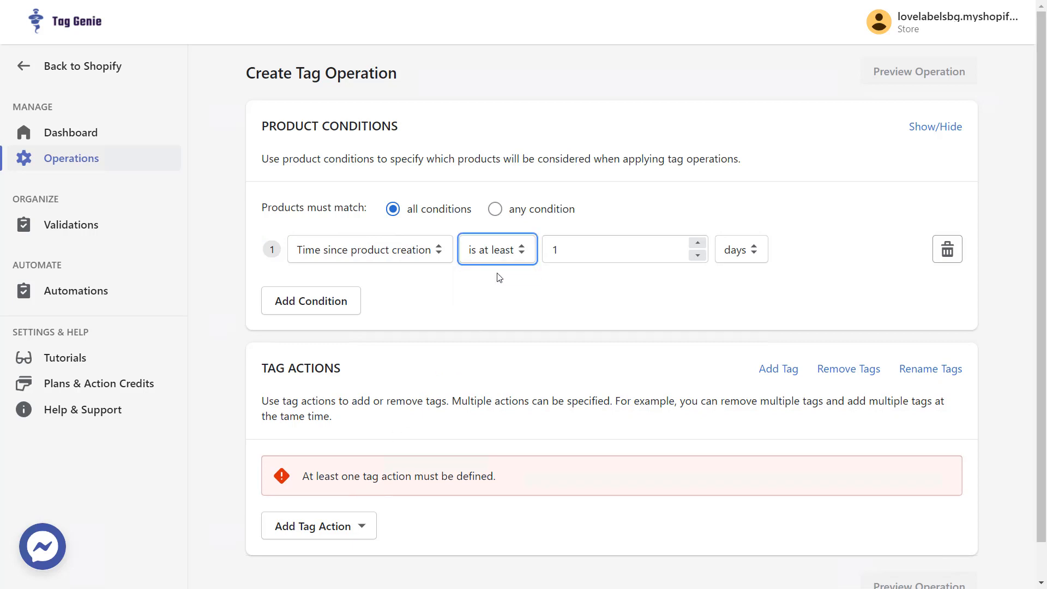
{"action": "left_click", "coordinate": [592, 236]}
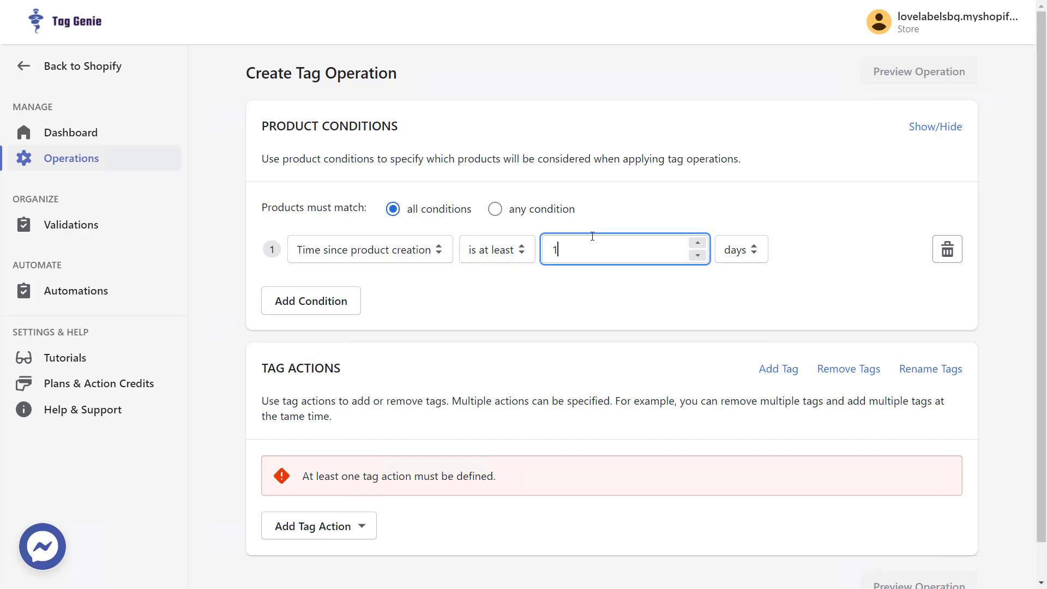
{"action": "key", "text": "BackSpace"}
{"action": "type", "text": "90"}
{"action": "left_click", "coordinate": [640, 295]}
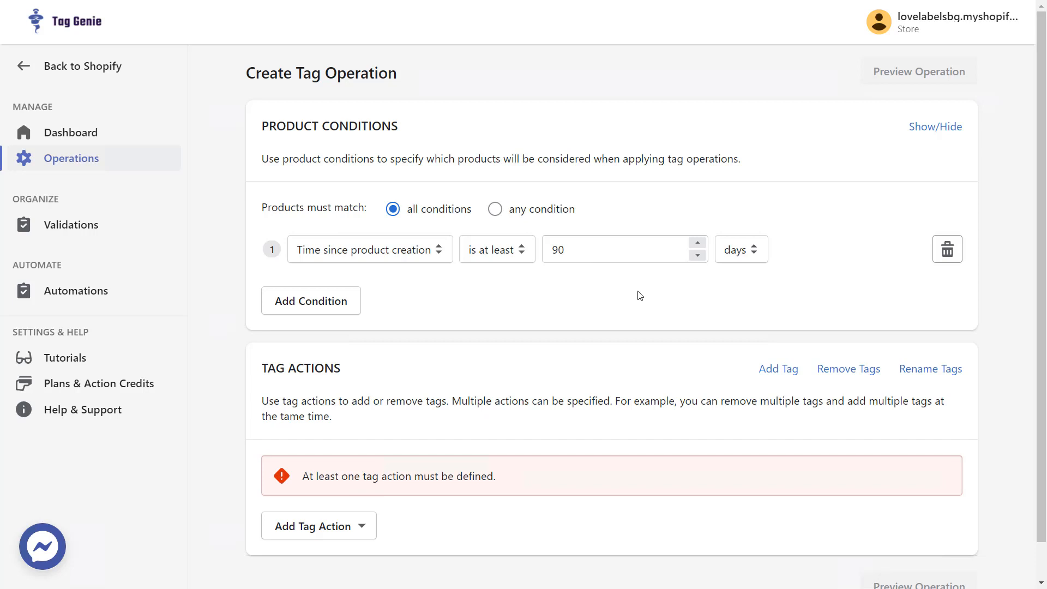
Step: Add a remove-tags action for tags whose name is New Arrivals
{"action": "left_click", "coordinate": [838, 376]}
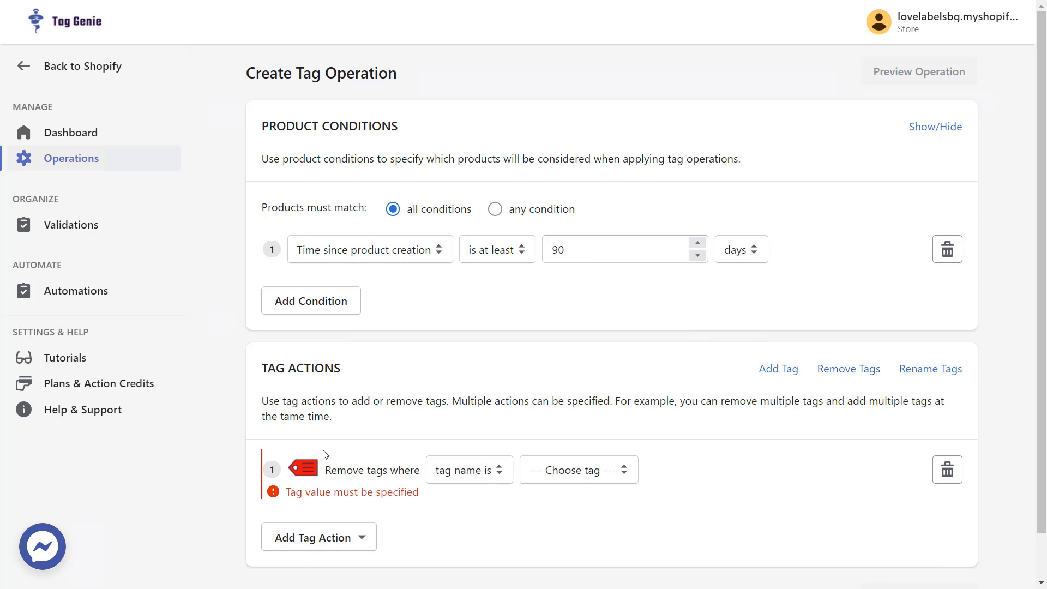
{"action": "left_click", "coordinate": [558, 474]}
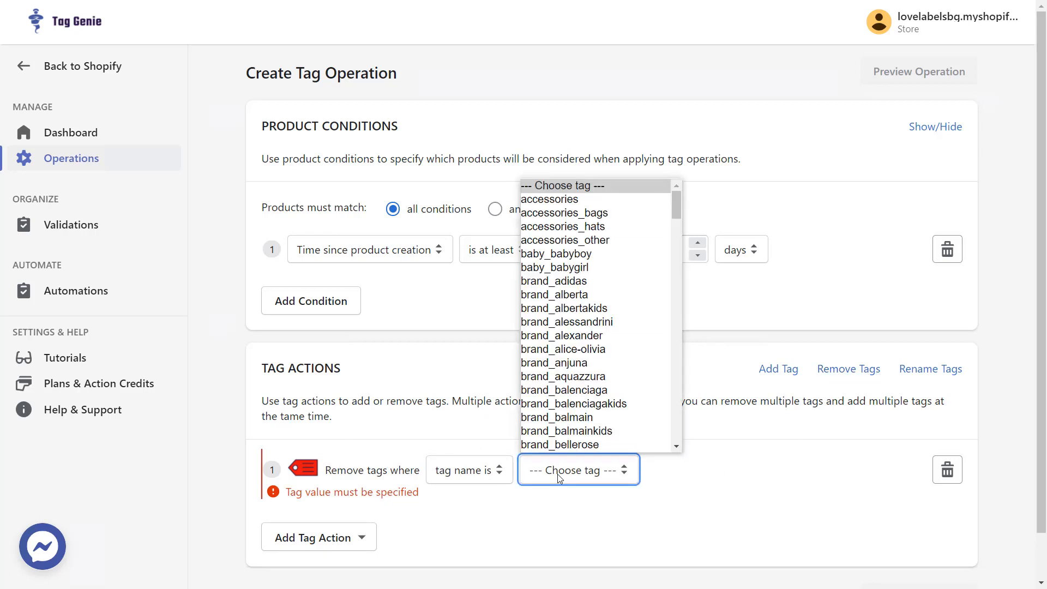
{"action": "key", "text": "n"}
{"action": "left_click", "coordinate": [565, 445]}
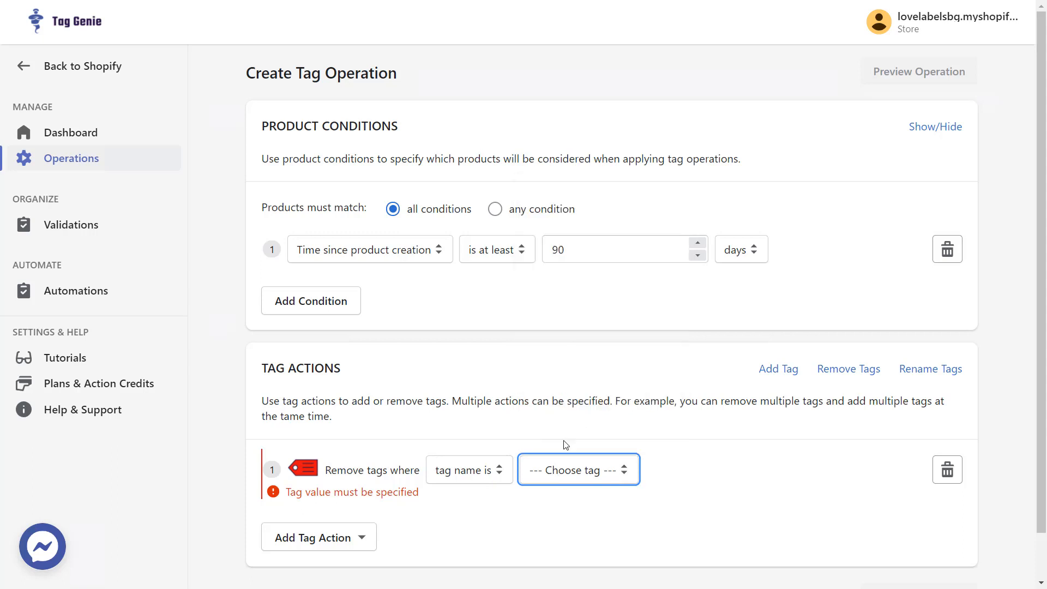
{"action": "left_click", "coordinate": [565, 402]}
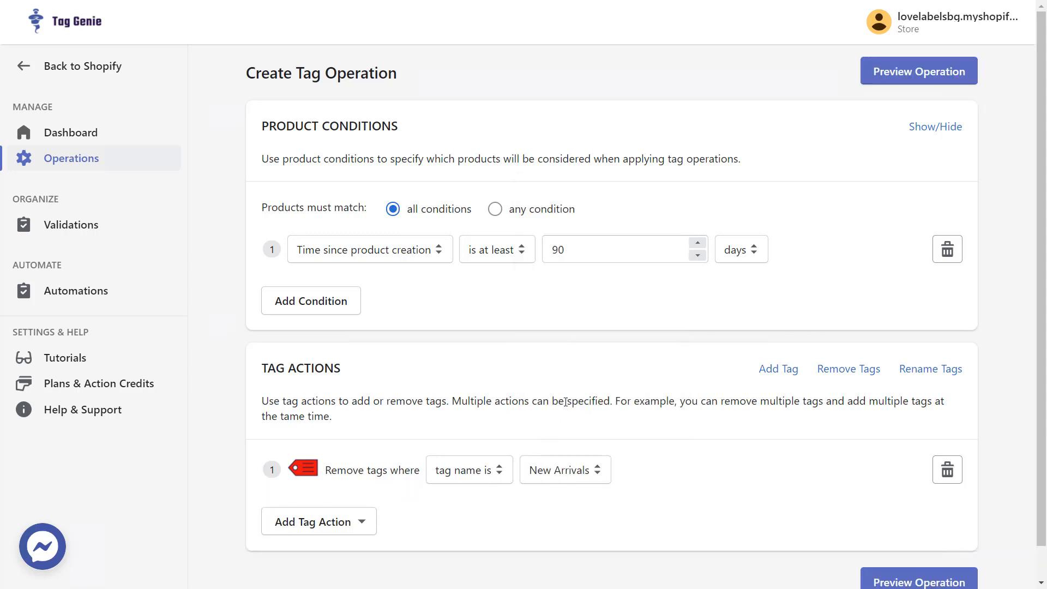
Step: Preview the New Arrivals tag removal operation and save it
{"action": "scroll", "coordinate": [565, 402], "scroll_direction": "down", "scroll_amount": 1}
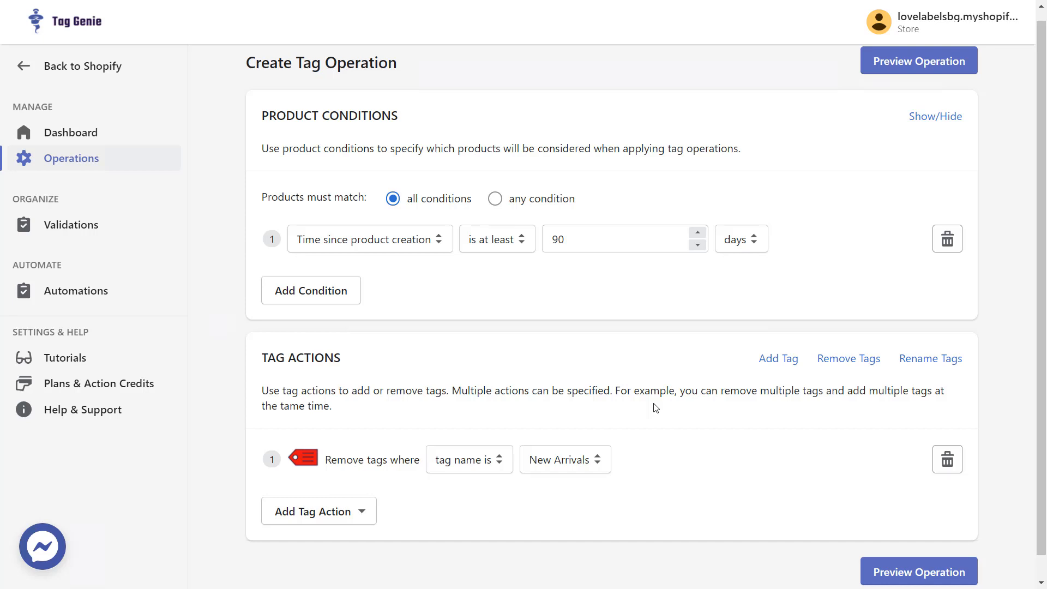
{"action": "left_click", "coordinate": [899, 61]}
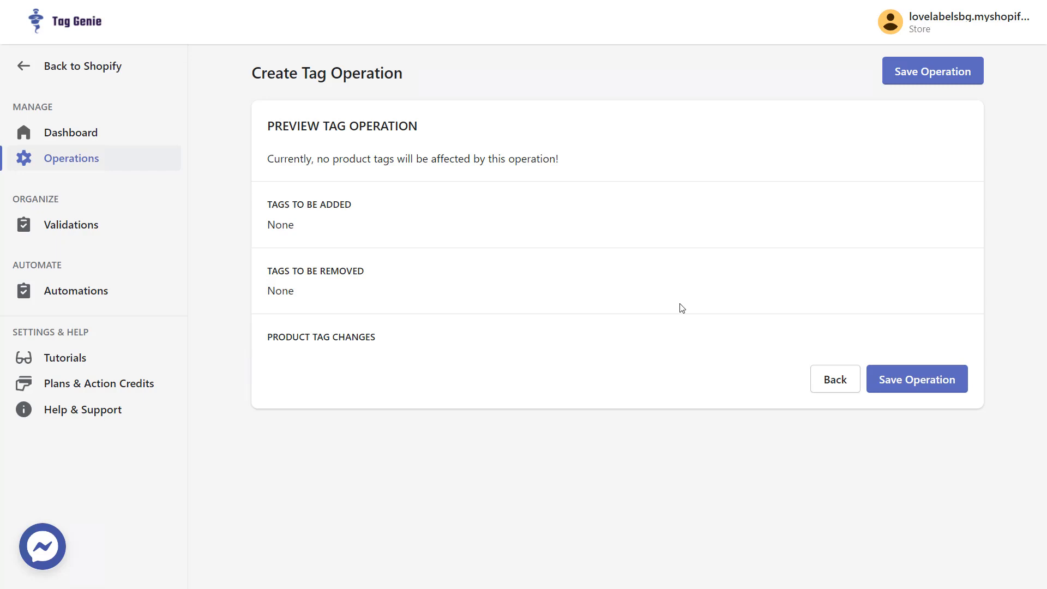
{"action": "left_click", "coordinate": [899, 385]}
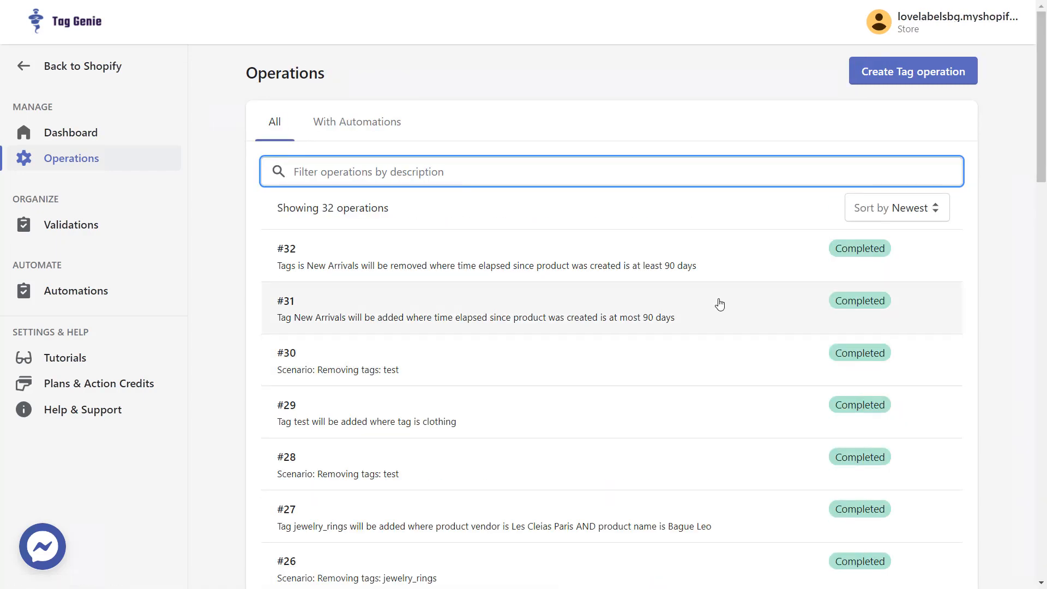
Step: Start a new automation and name it "Remove New Arrivals Tags"
{"action": "left_click", "coordinate": [116, 295]}
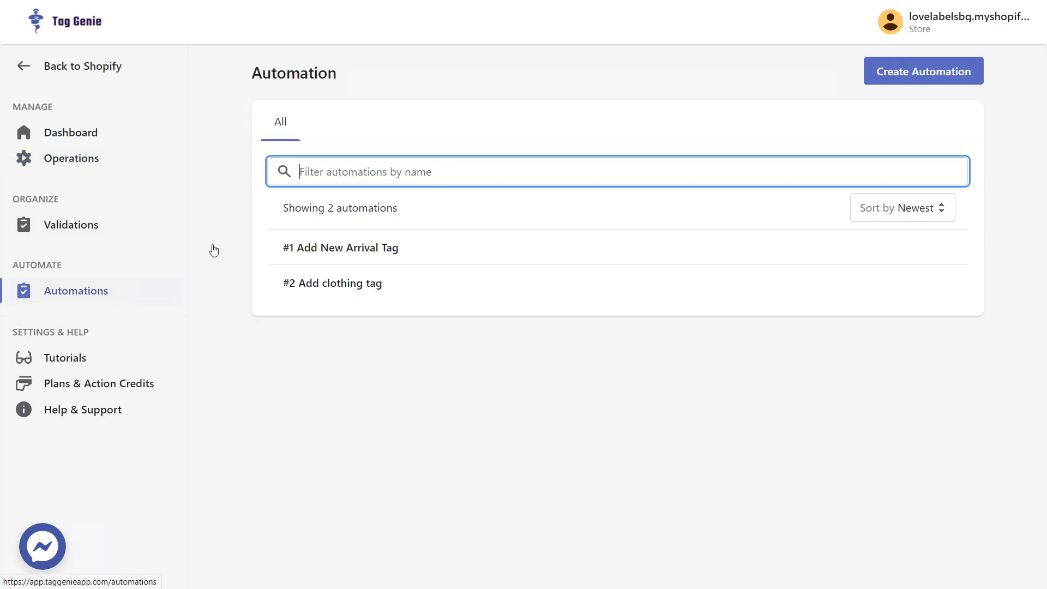
{"action": "left_click", "coordinate": [921, 68]}
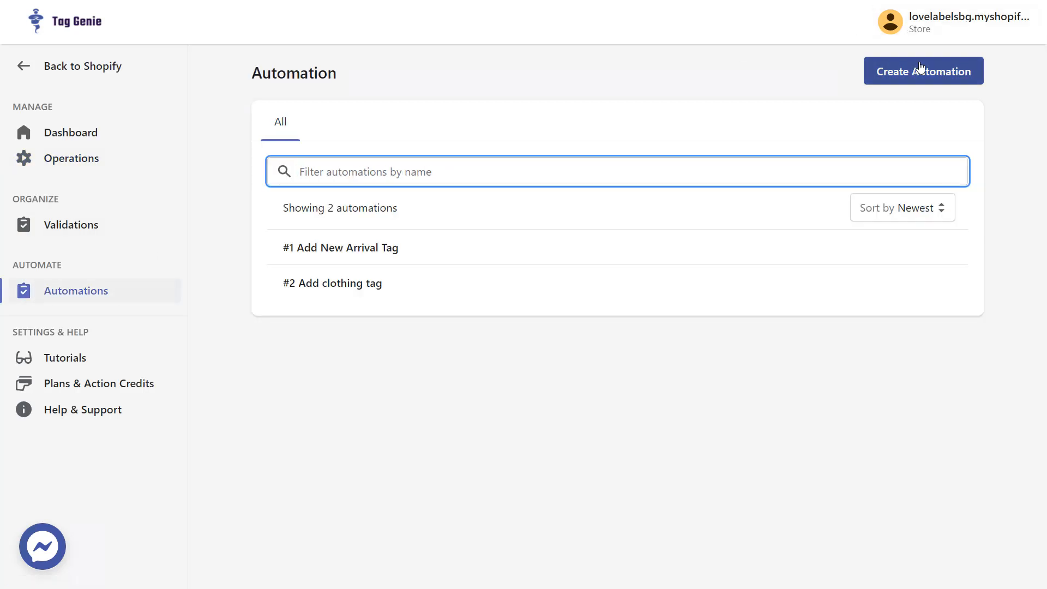
{"action": "left_click", "coordinate": [571, 162]}
{"action": "type", "text": "Remove New Arrivals Tags"}
Step: Choose the operation that removes New Arrivals tags from products created at least 90 days ago, and create the recurring automation
{"action": "left_click", "coordinate": [405, 271]}
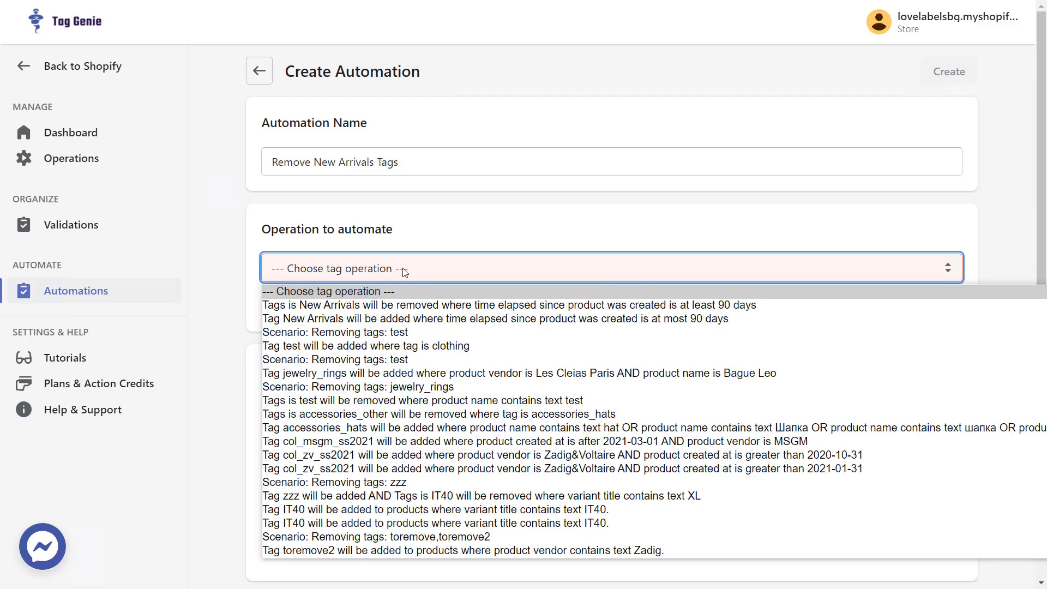
{"action": "left_click", "coordinate": [378, 303]}
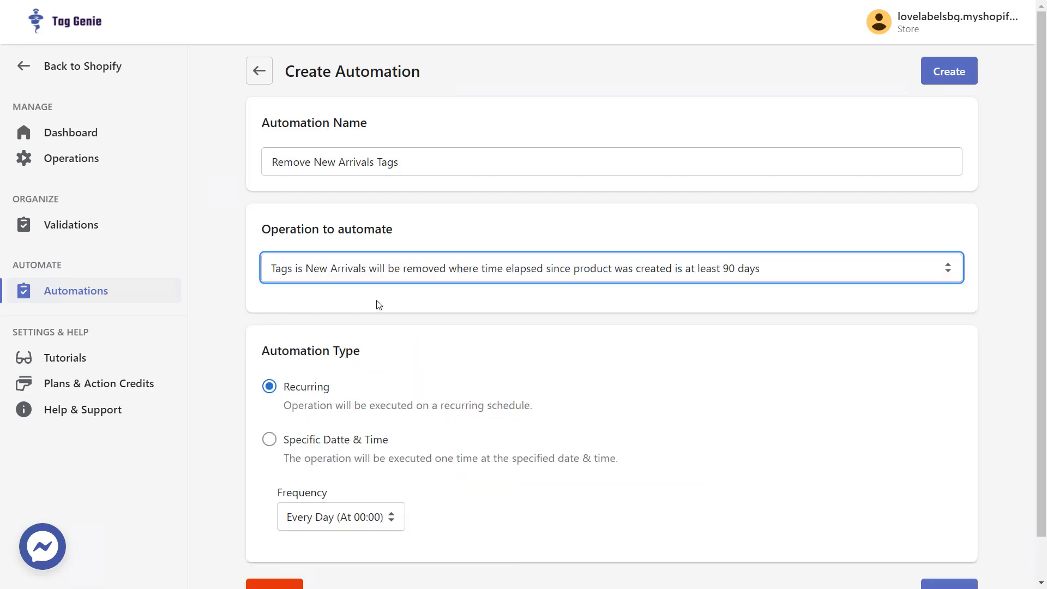
{"action": "left_click", "coordinate": [379, 304]}
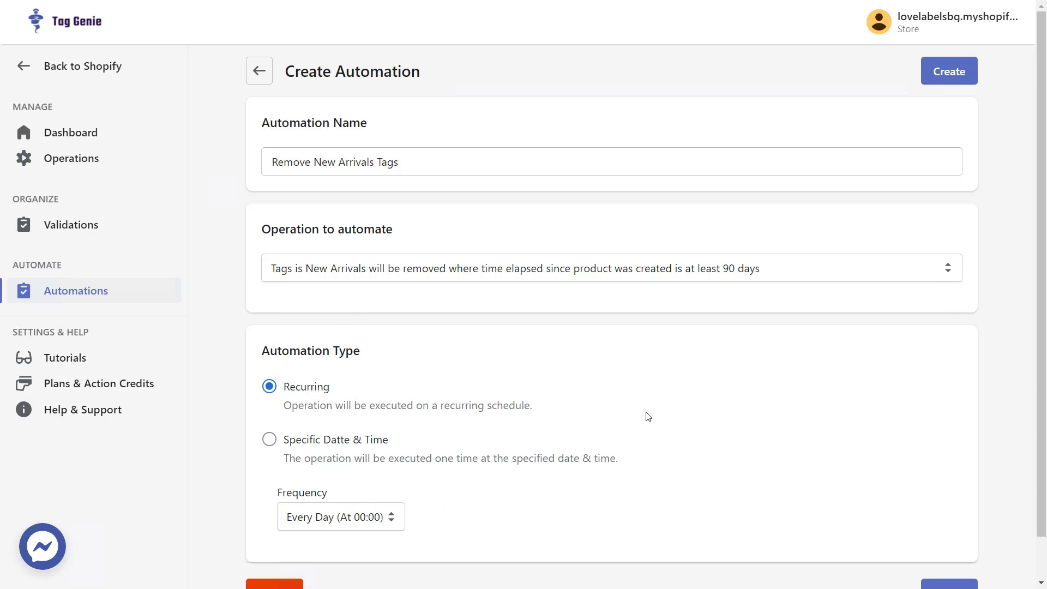
{"action": "scroll", "coordinate": [648, 416], "scroll_direction": "down", "scroll_amount": 1}
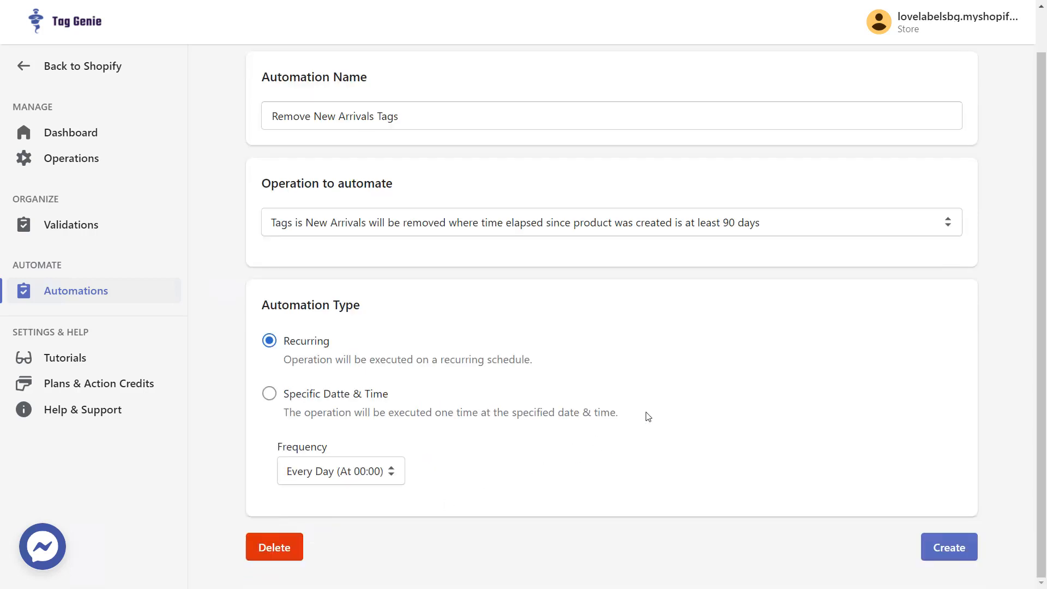
{"action": "left_click", "coordinate": [930, 542]}
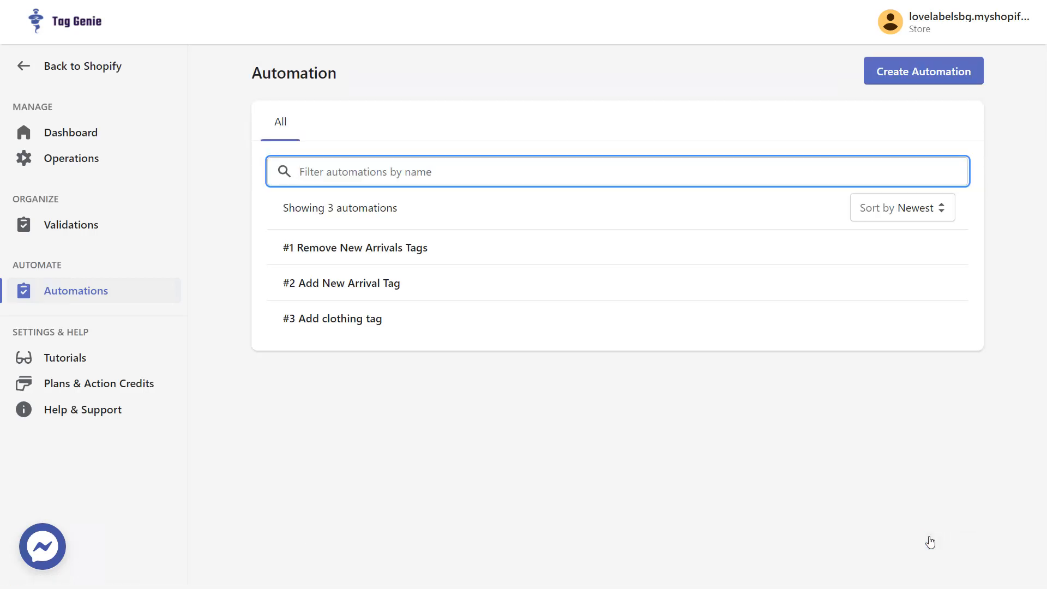